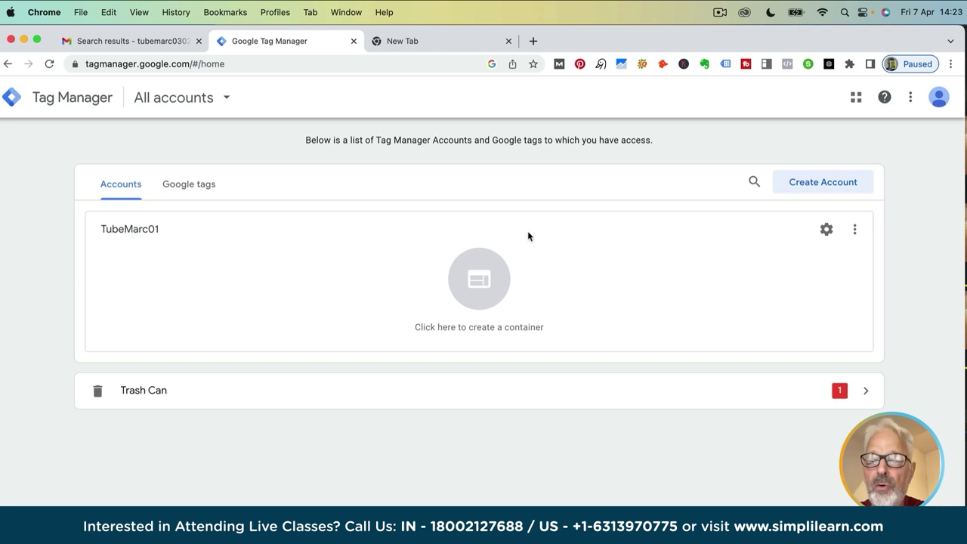
Step: Review the account and container setup fields of the new account form, and return to the accounts list
left_click(811, 187)
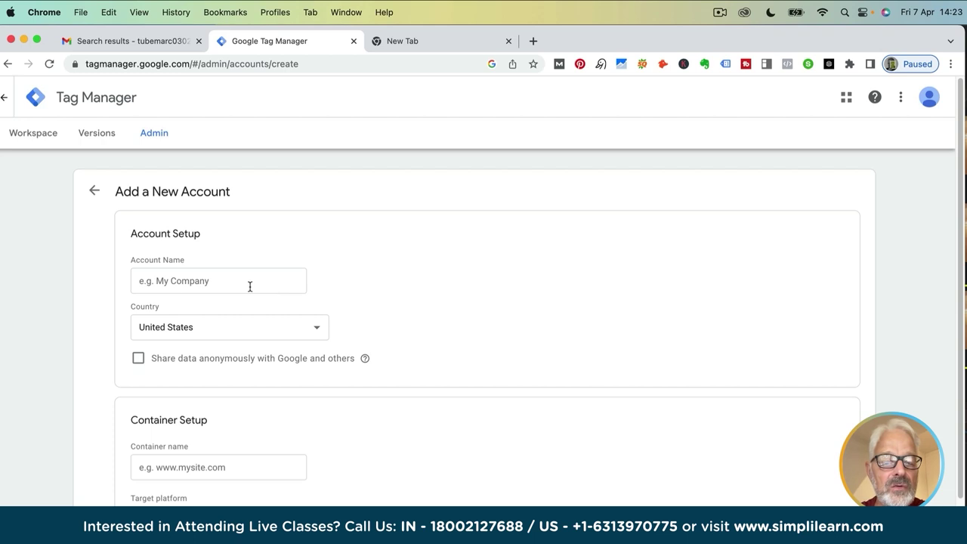
scroll(201, 276, "down", 2)
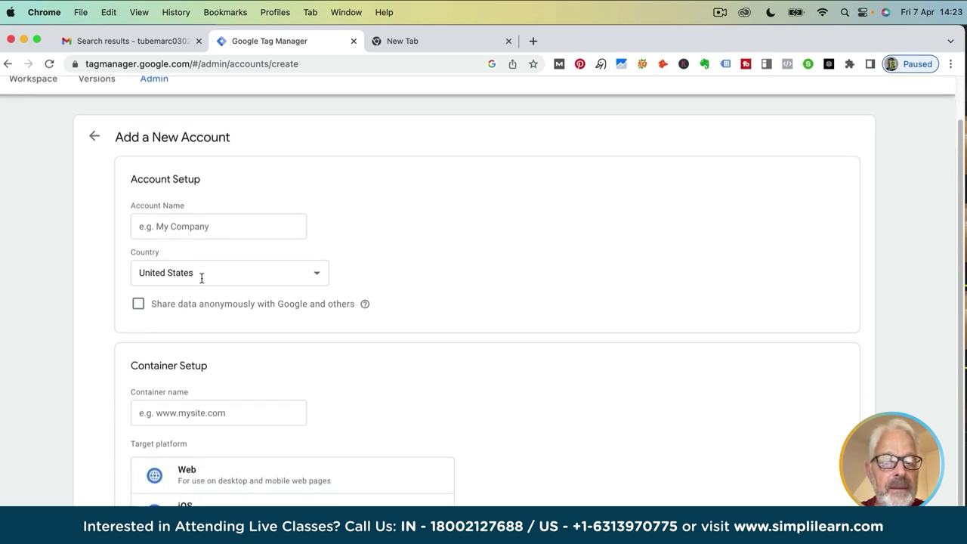
scroll(175, 273, "down", 4)
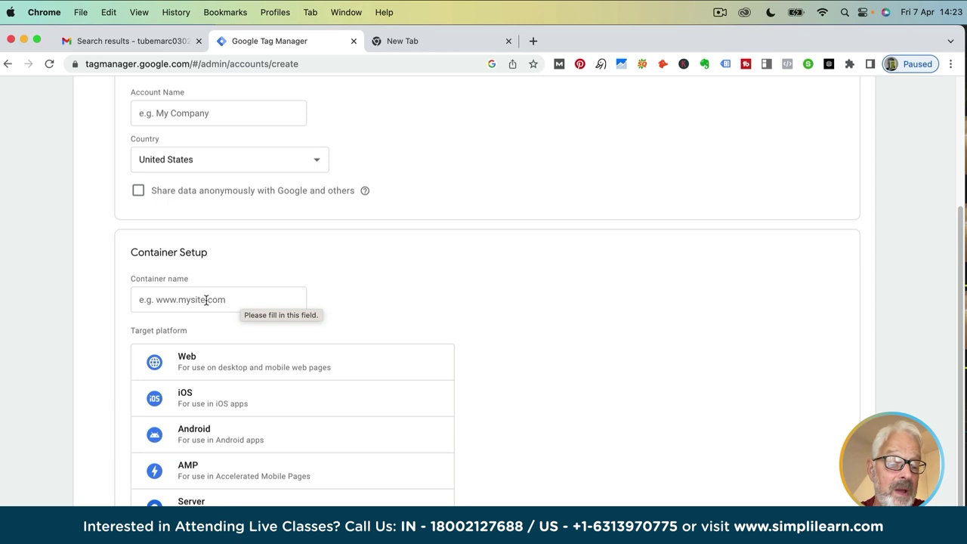
scroll(206, 299, "down", 1)
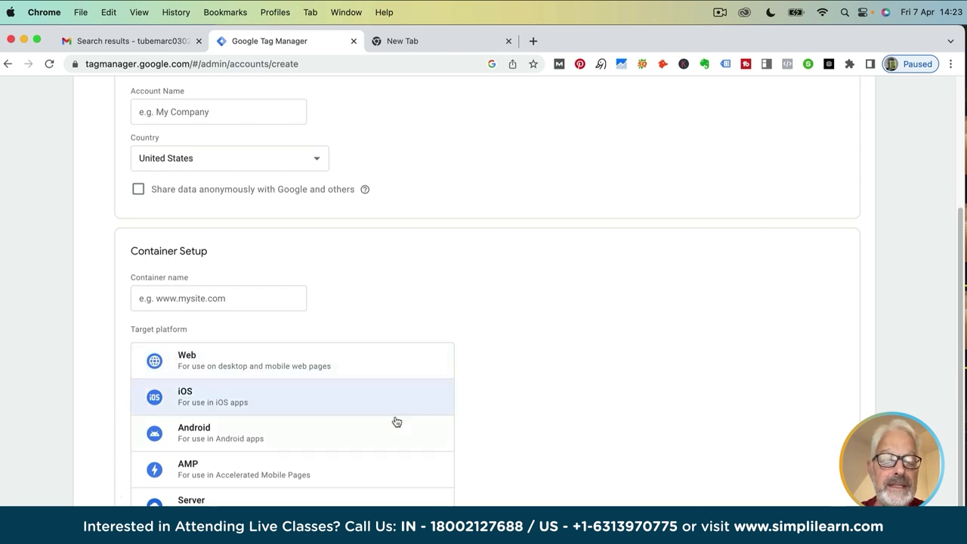
left_click(8, 64)
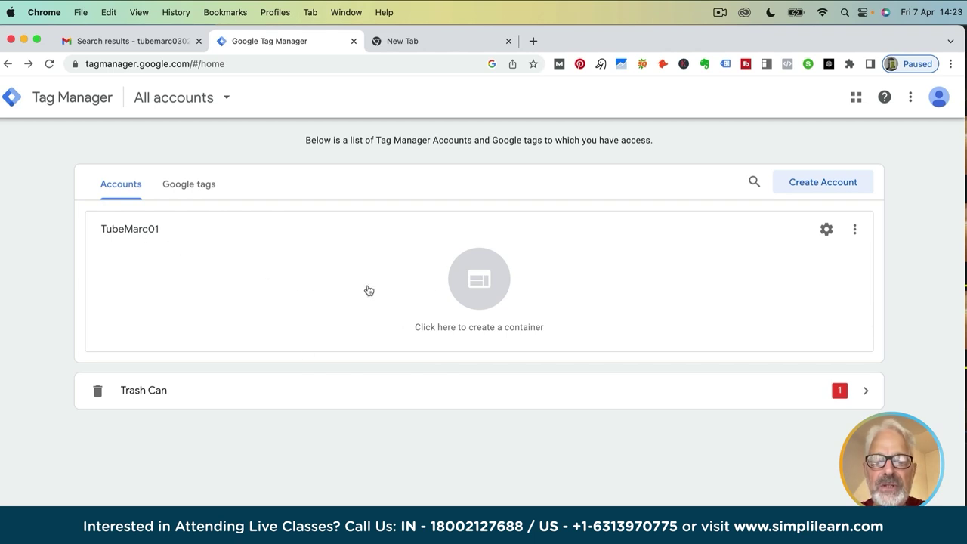
Step: Create a Web container named riadfarasha.com in the TubeMarc01 account and dismiss the installation code
left_click(481, 284)
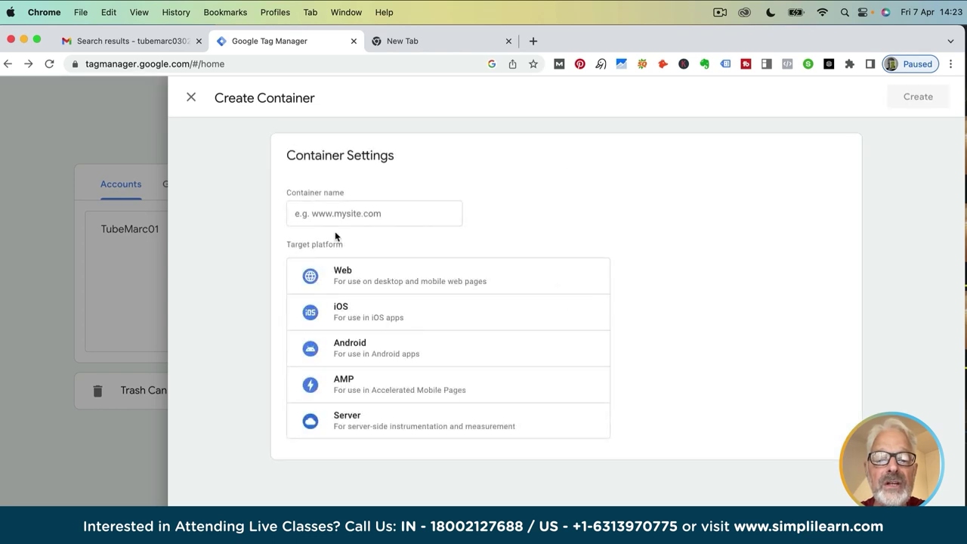
left_click(312, 213)
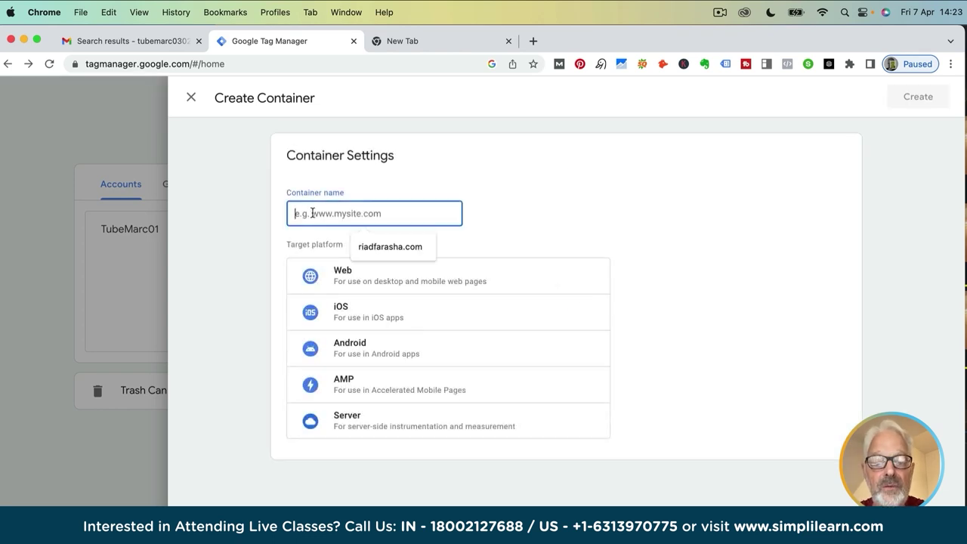
type("ridf")
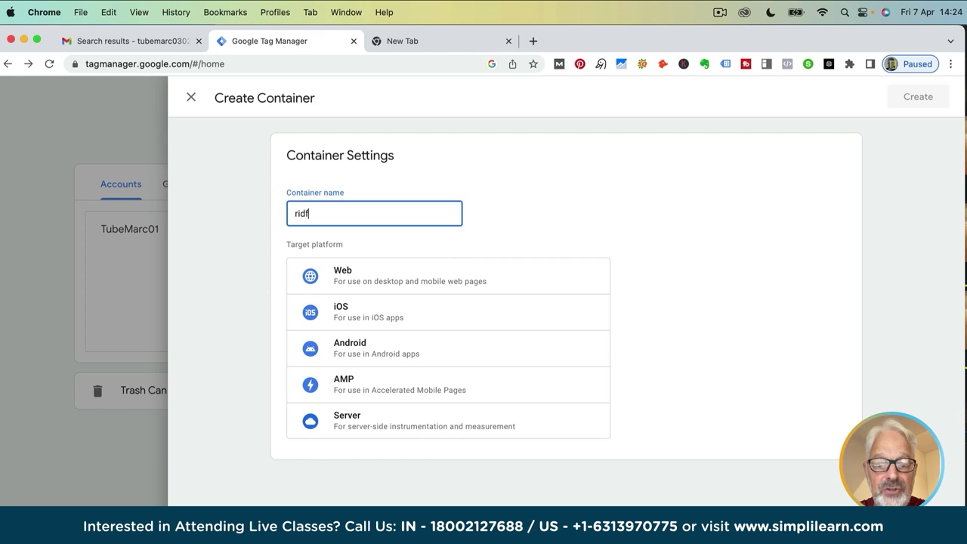
key("BackSpace")
key("BackSpace")
type("adfarasha.co")
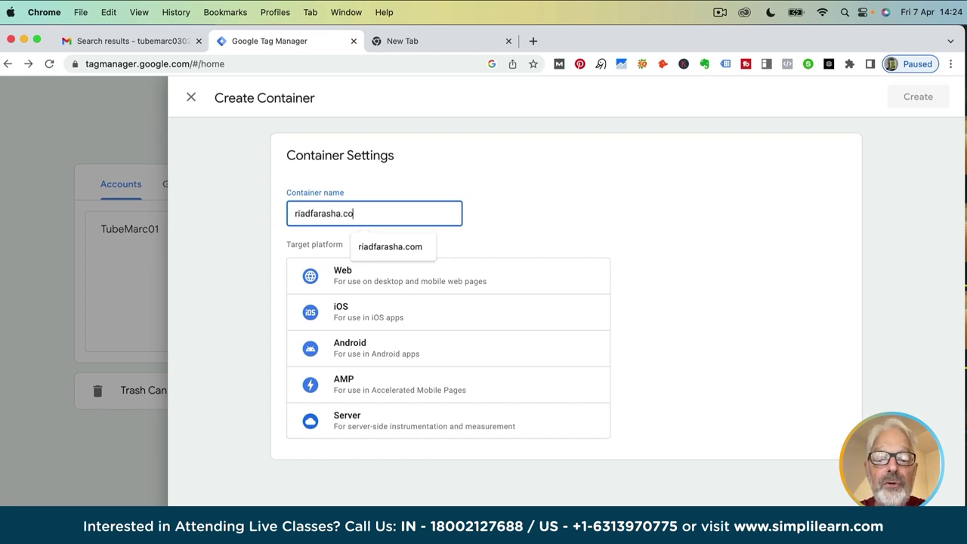
type("m")
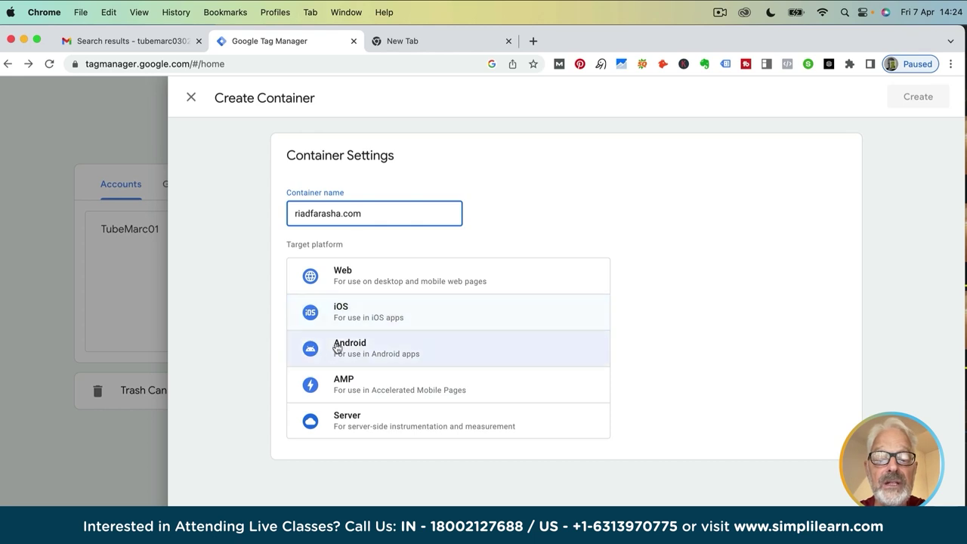
left_click(348, 280)
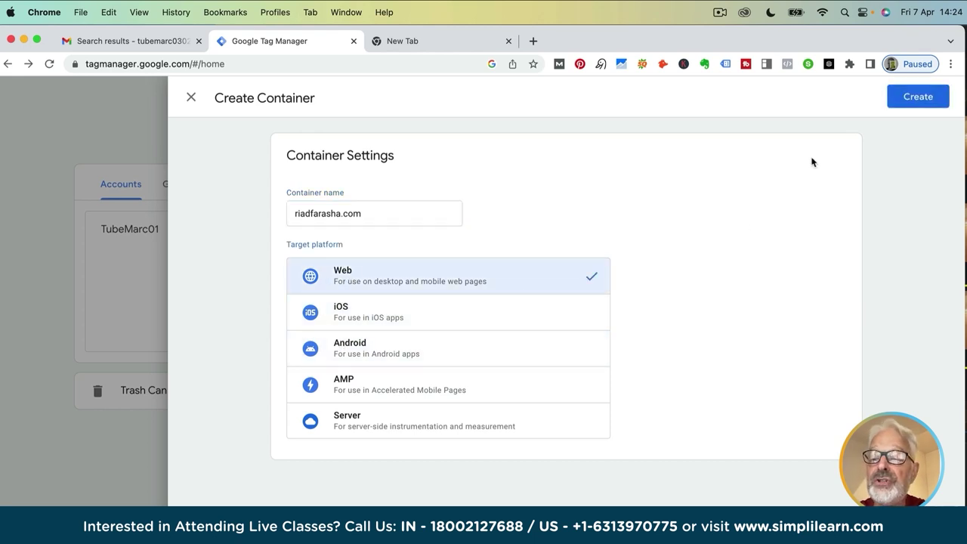
left_click(907, 99)
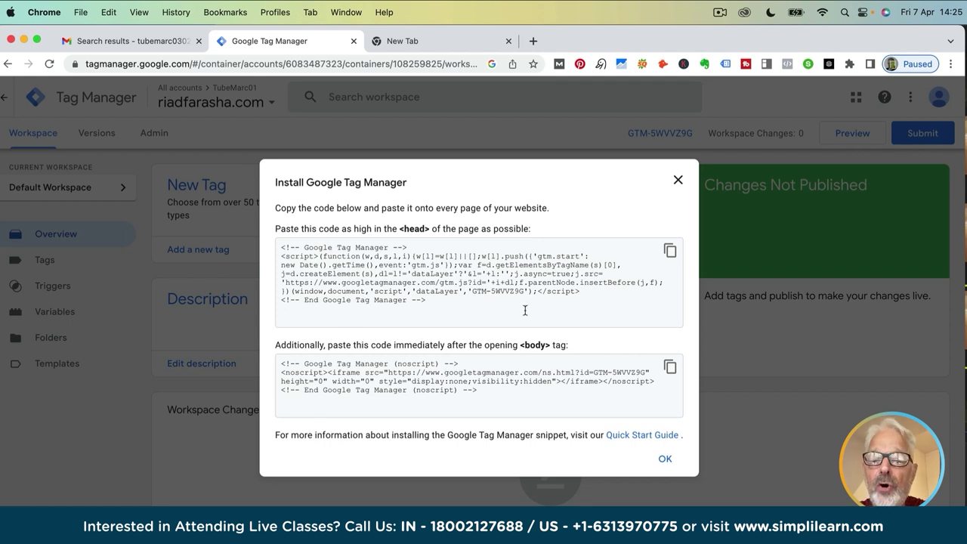
left_click(678, 182)
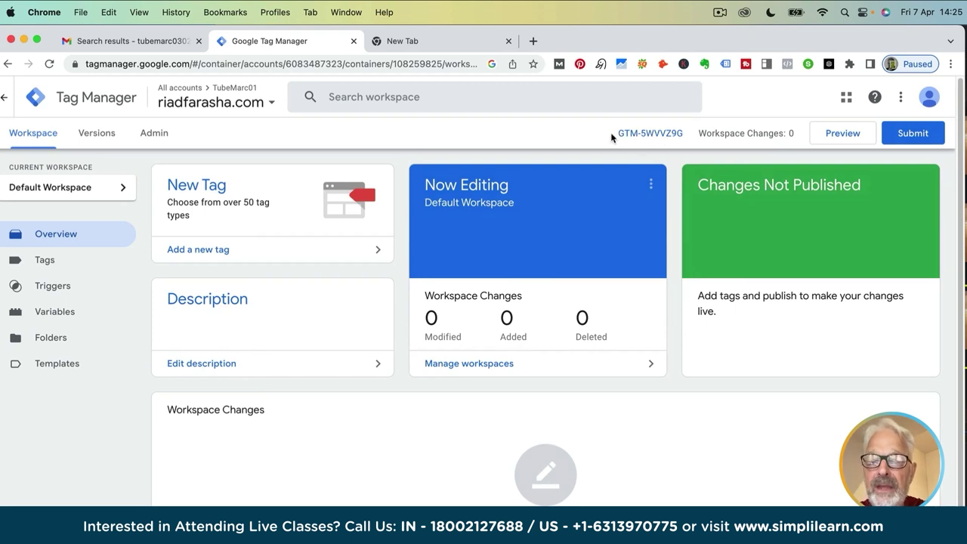
Step: Examine the container's installation snippets and its container ID
left_click(649, 133)
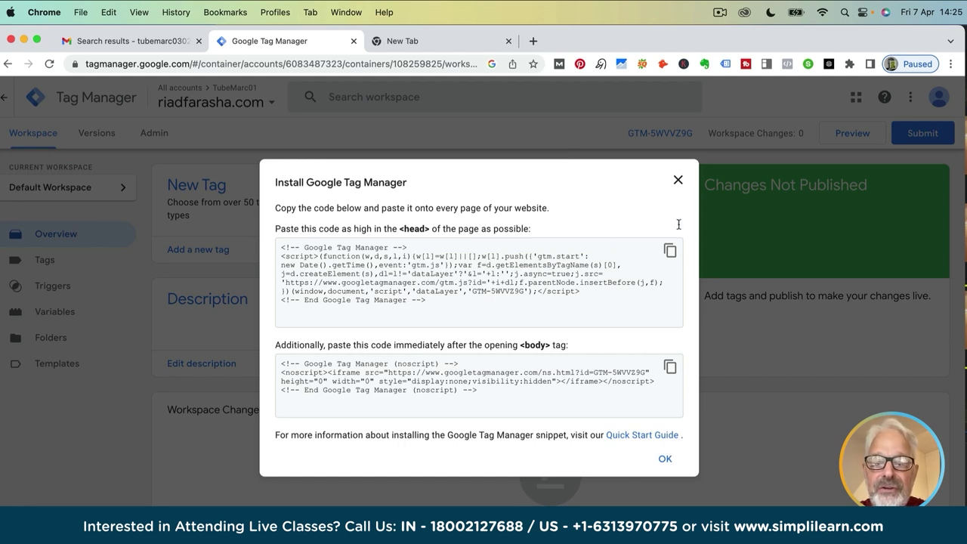
left_click(677, 181)
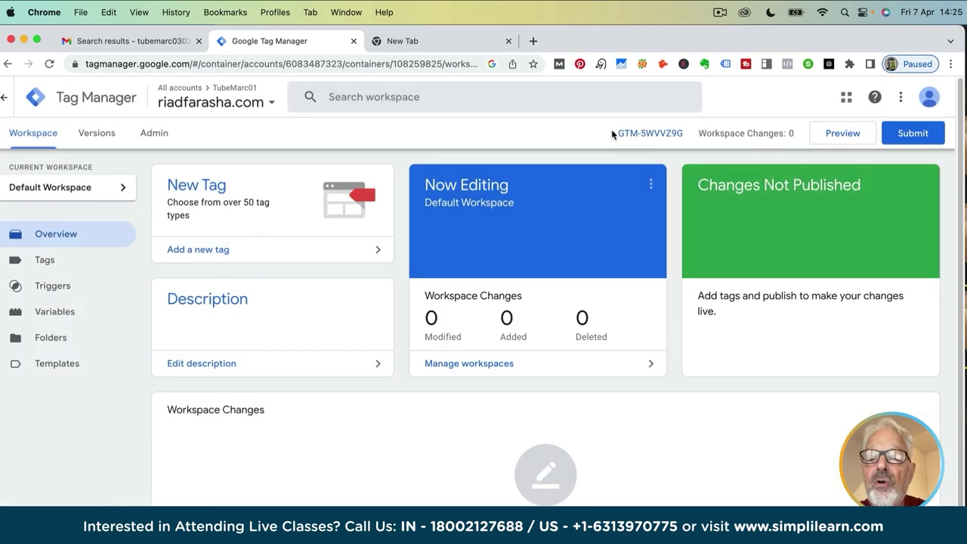
left_click_drag(615, 134, 686, 136)
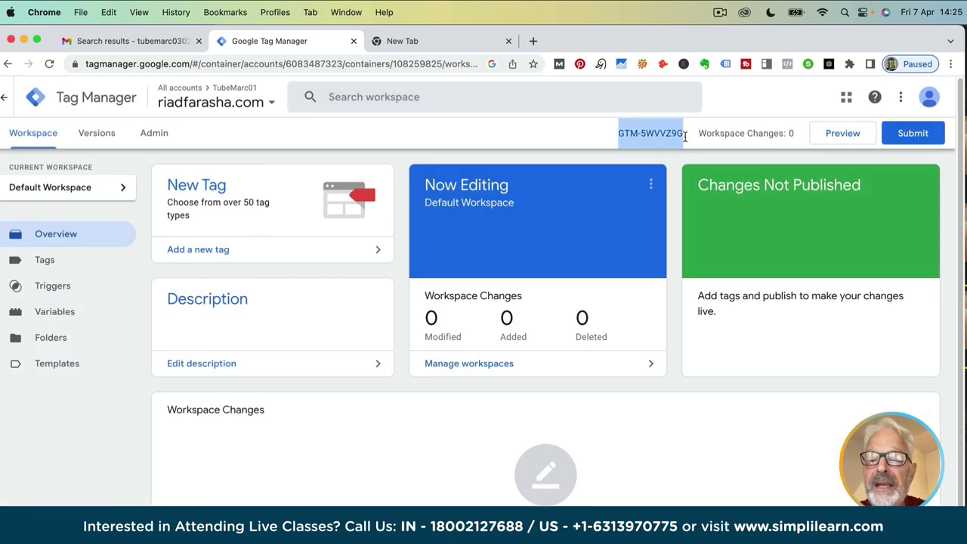
left_click(600, 132)
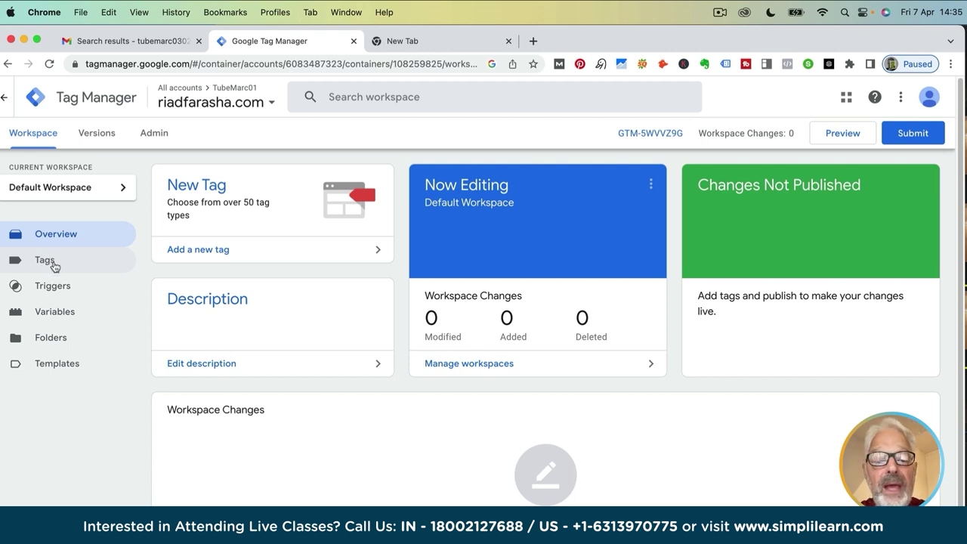
Step: Start a new tag in the default workspace and name it RIAD_DEMO
left_click(204, 193)
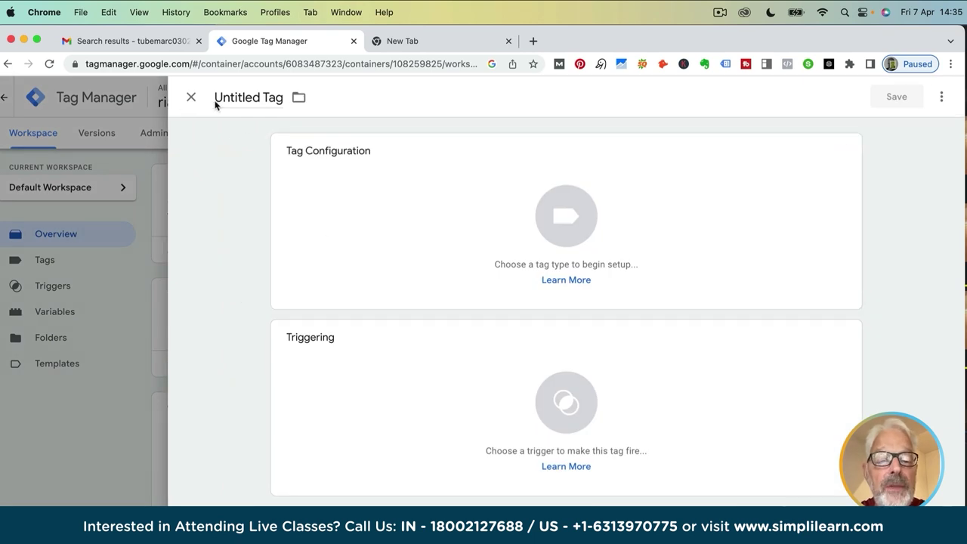
left_click_drag(216, 96, 282, 107)
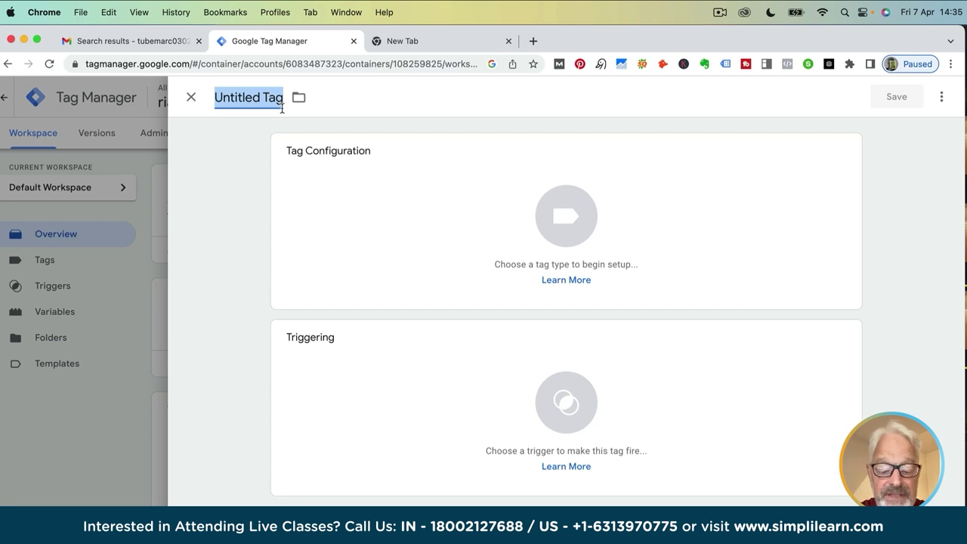
type("RIAD_DEMO")
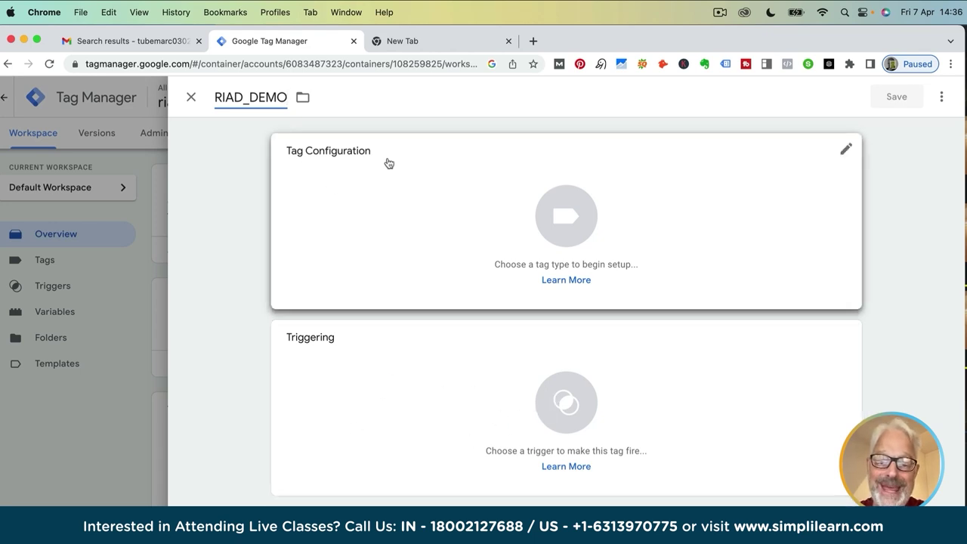
Step: Look through the available tag types and set the tag type to Google Analytics: GA4 Configuration
left_click(560, 225)
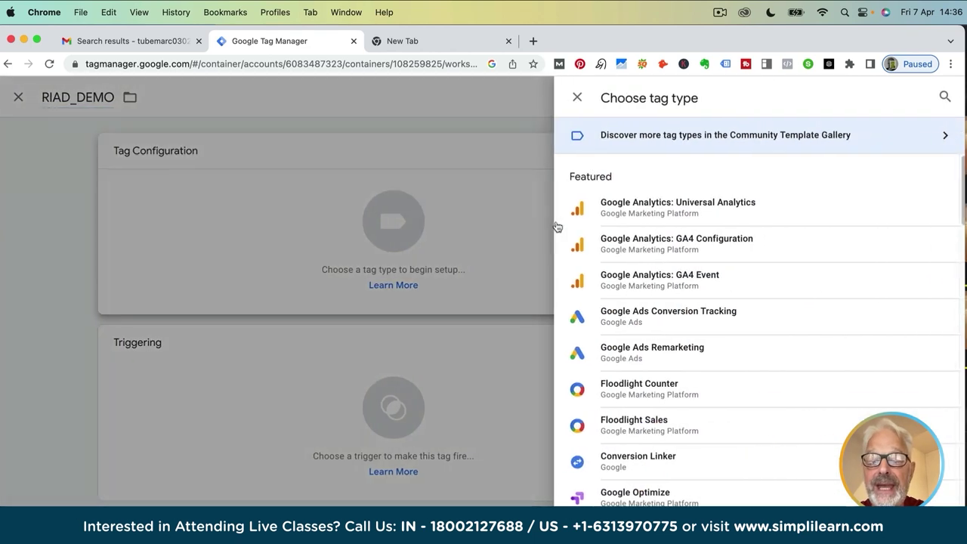
scroll(669, 270, "down", 3)
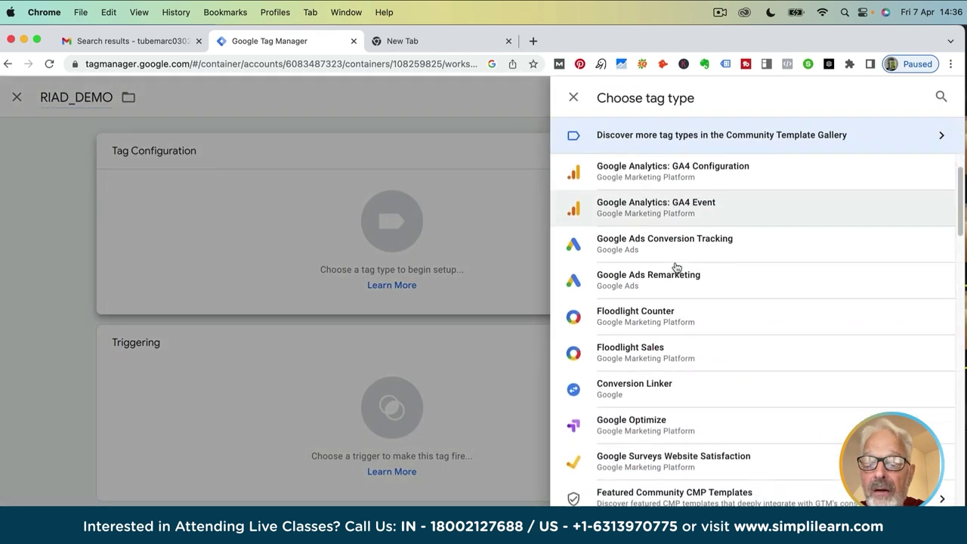
scroll(677, 268, "down", 10)
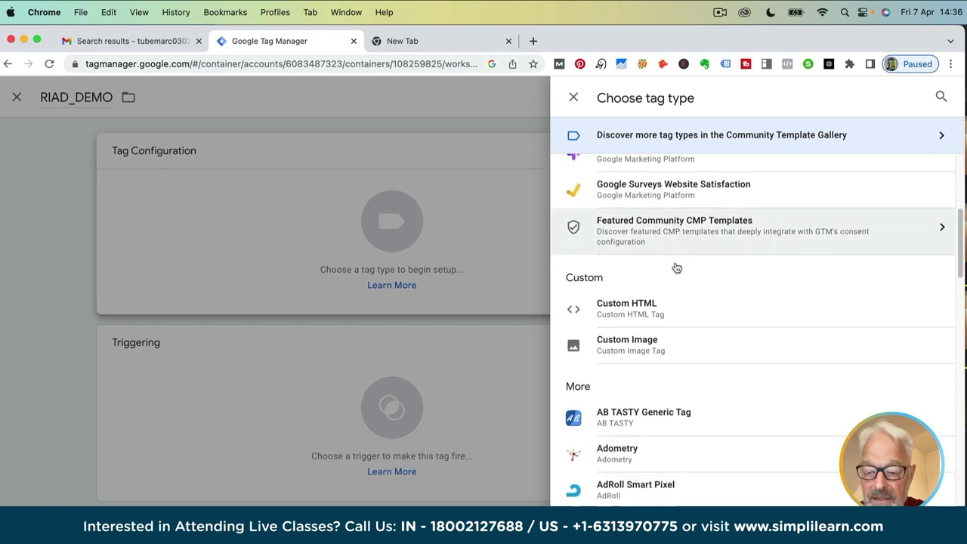
scroll(676, 268, "up", 10)
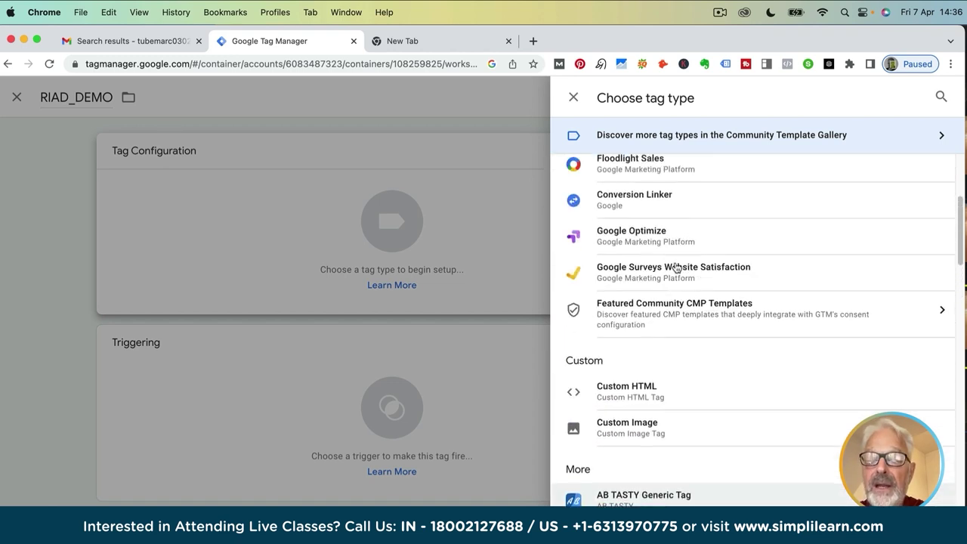
scroll(676, 268, "up", 3)
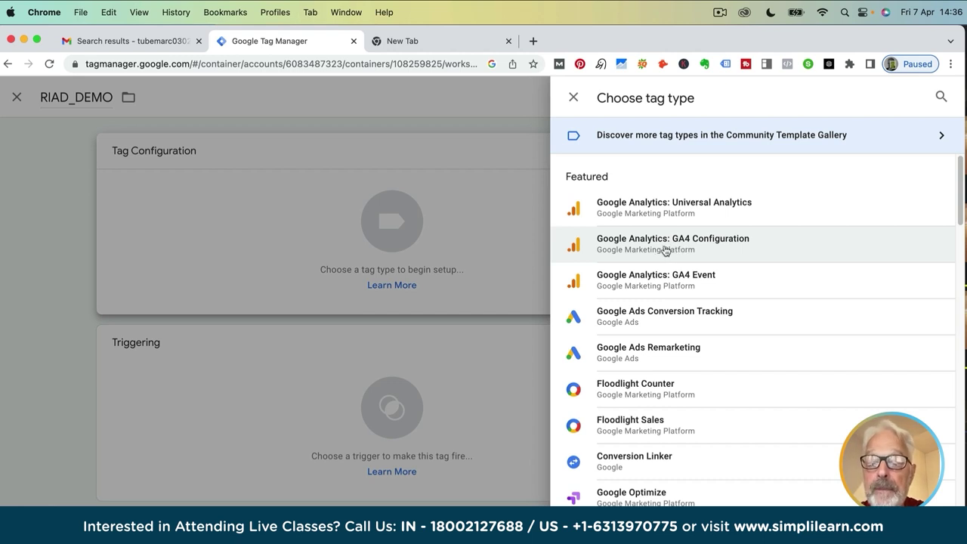
scroll(665, 251, "down", 1)
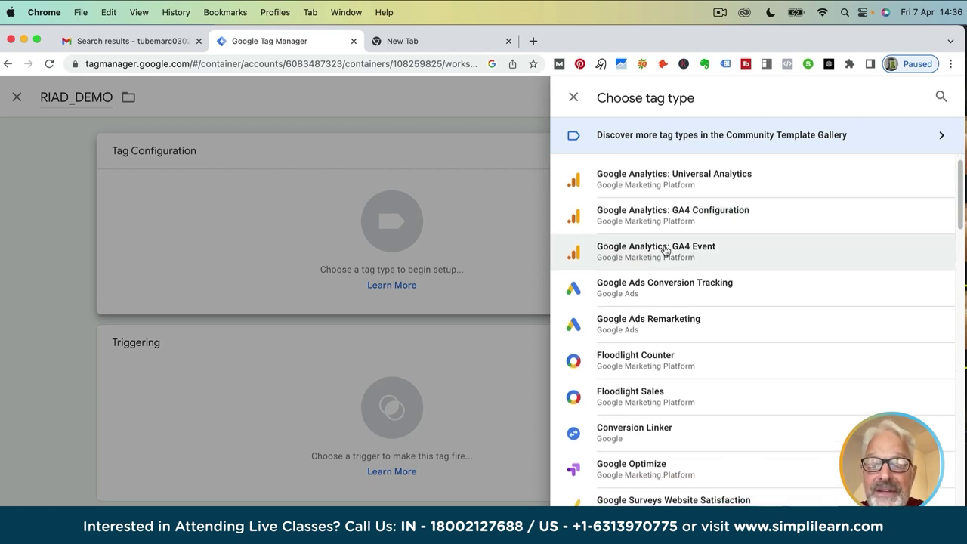
scroll(645, 242, "down", 1)
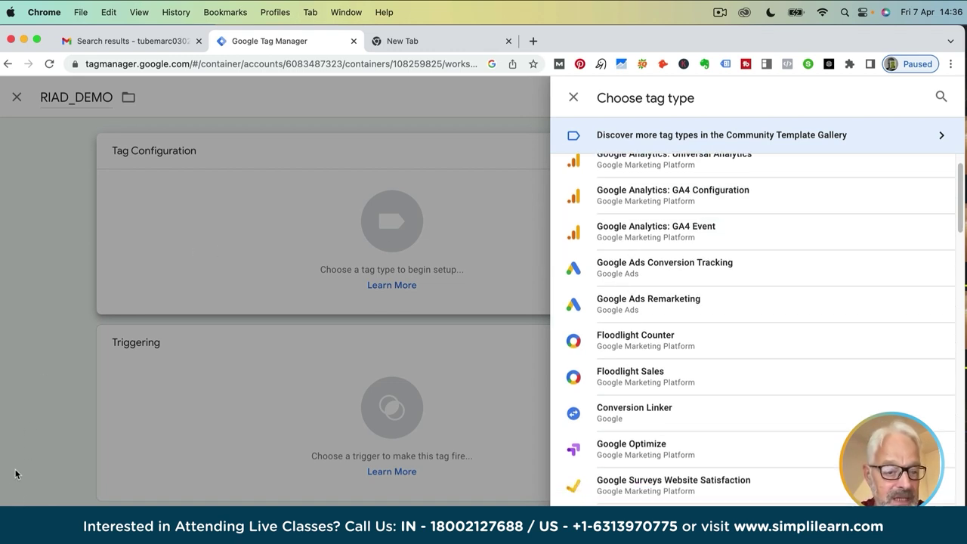
scroll(662, 440, "down", 5)
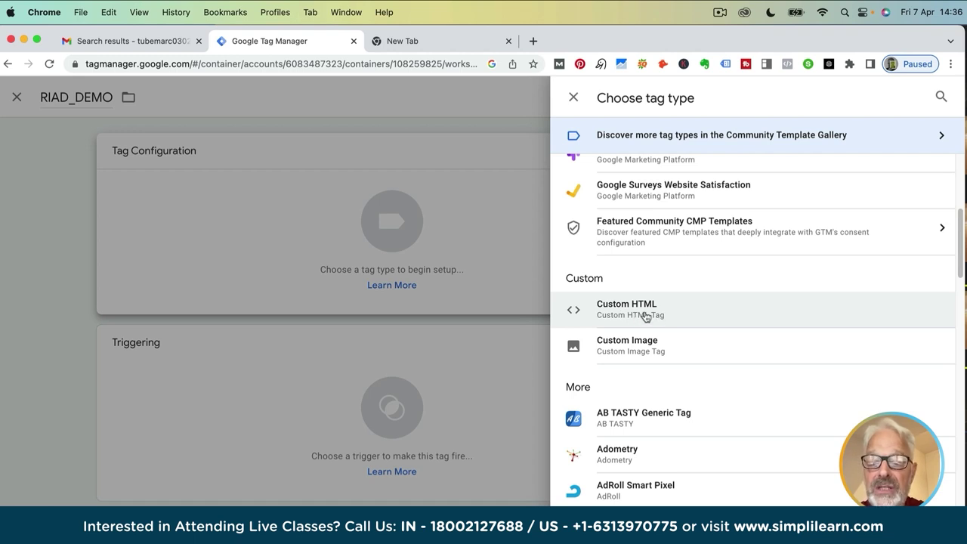
scroll(646, 316, "up", 5)
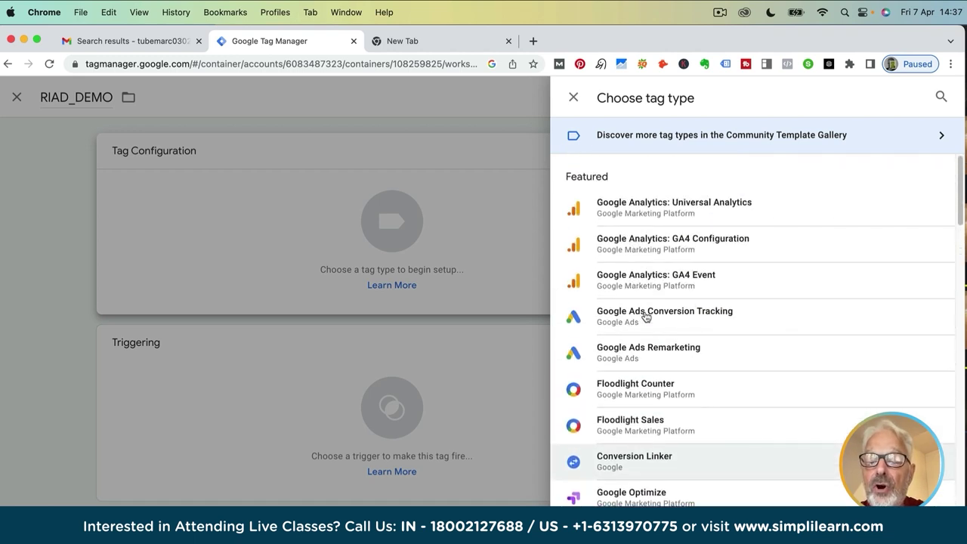
left_click(627, 243)
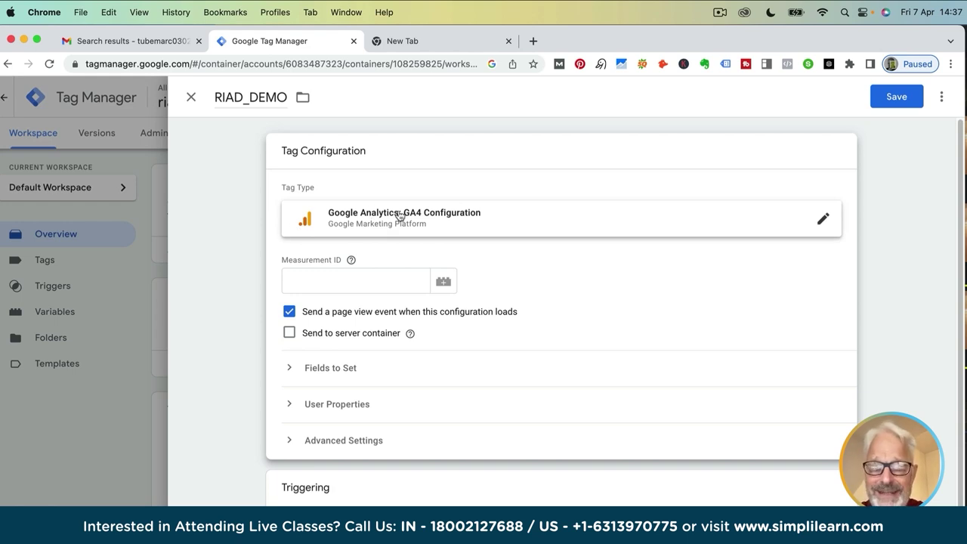
Step: Set the tag's Measurement ID to G-123456 and finish editing the tag configuration
left_click(304, 279)
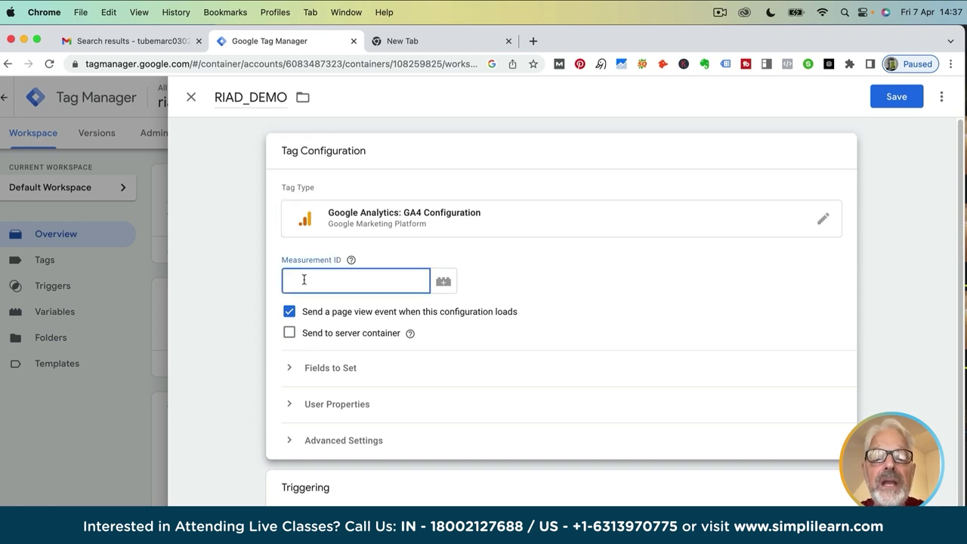
left_click(351, 259)
left_click(293, 278)
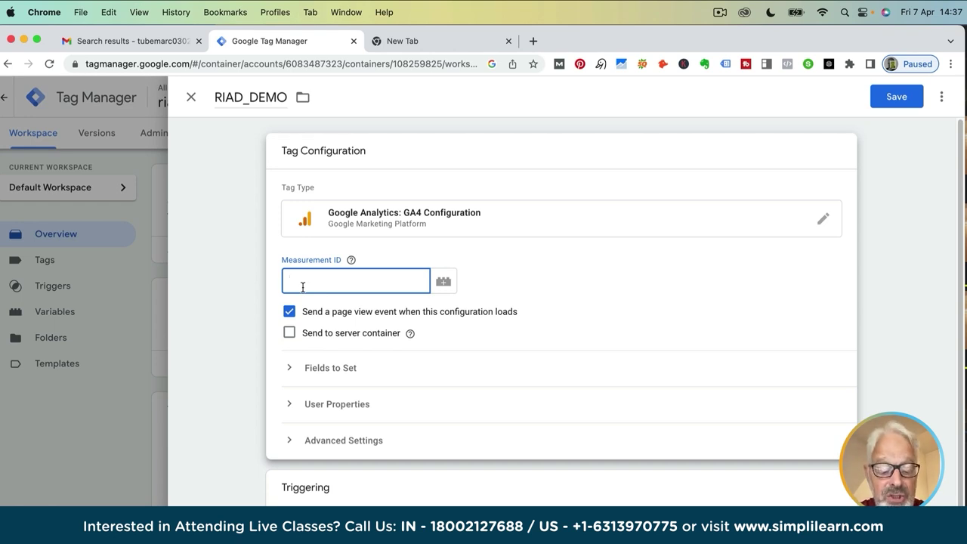
type("G")
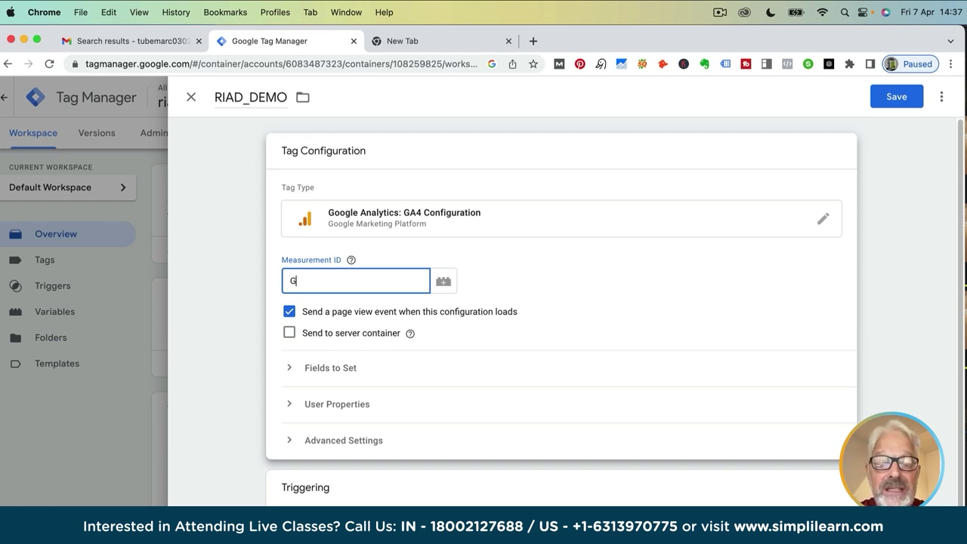
type("-123456")
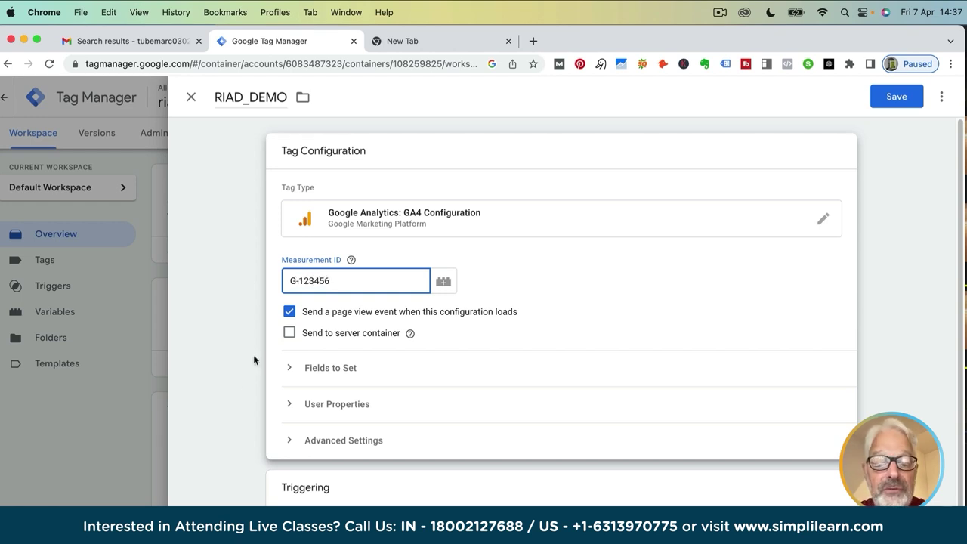
left_click(287, 362)
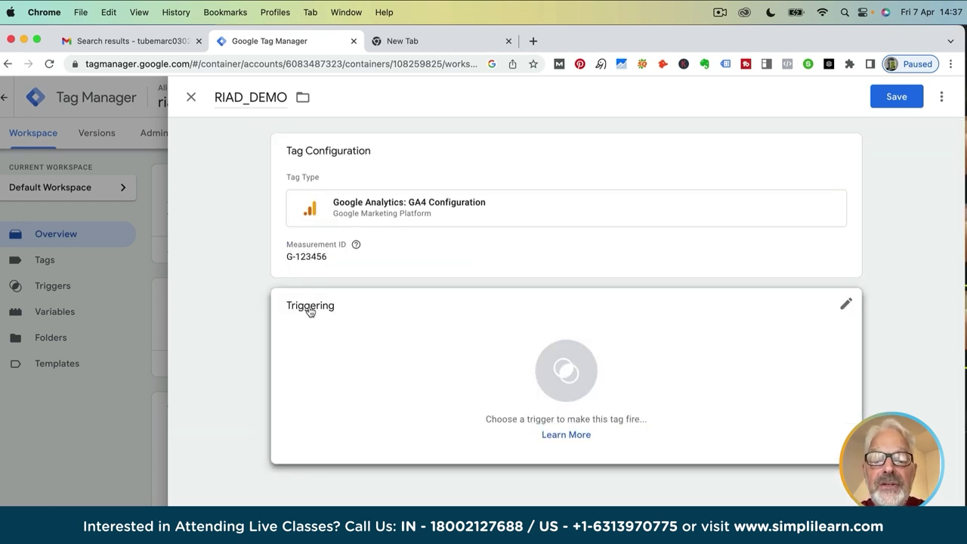
Step: Assign the All Pages page view trigger to the RIAD_DEMO tag and save the tag
left_click(566, 370)
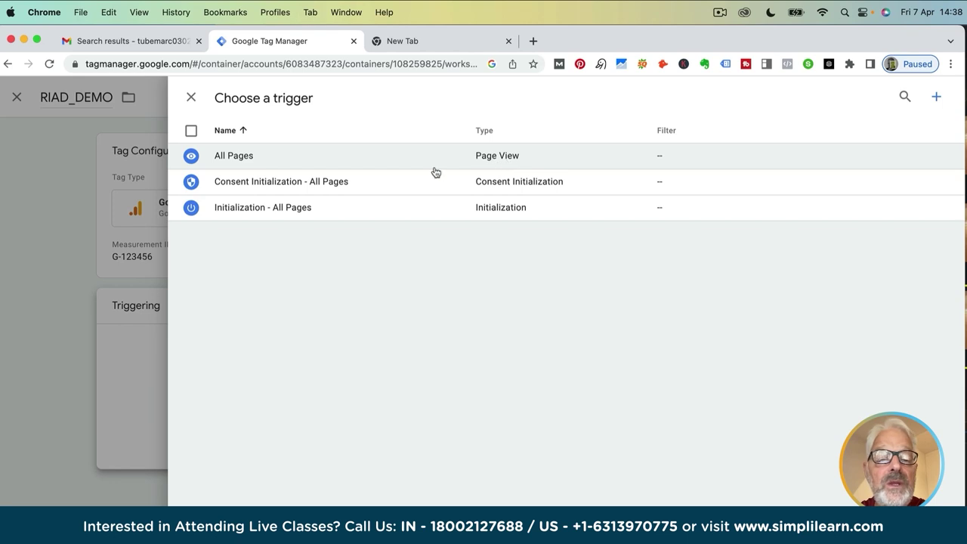
left_click(245, 158)
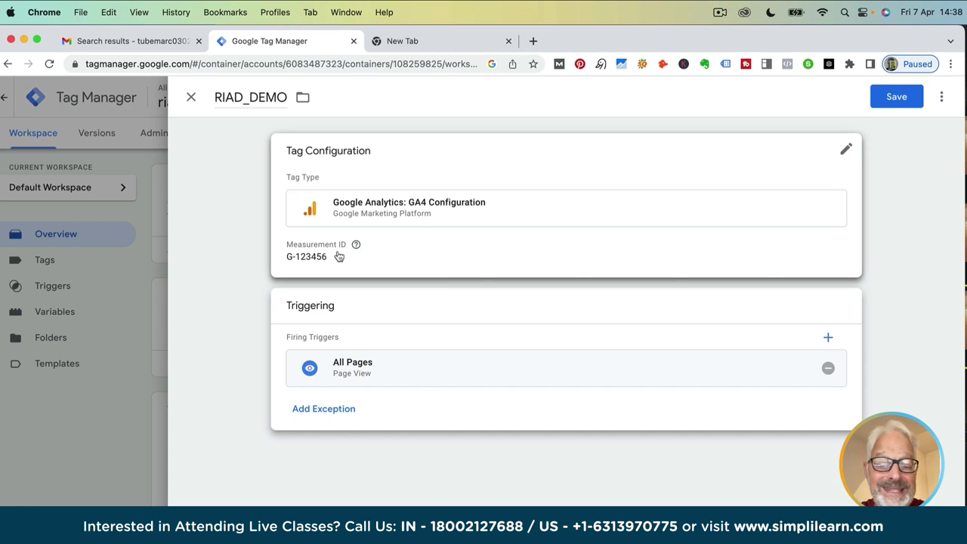
left_click(897, 96)
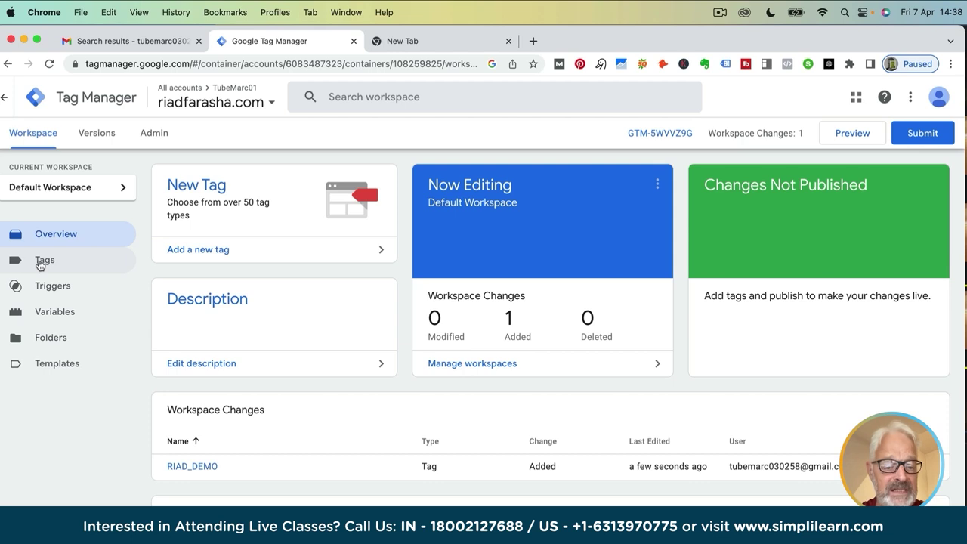
Step: Check the workspace's tag list and look through the trigger types offered for a new trigger, without creating one
left_click(44, 260)
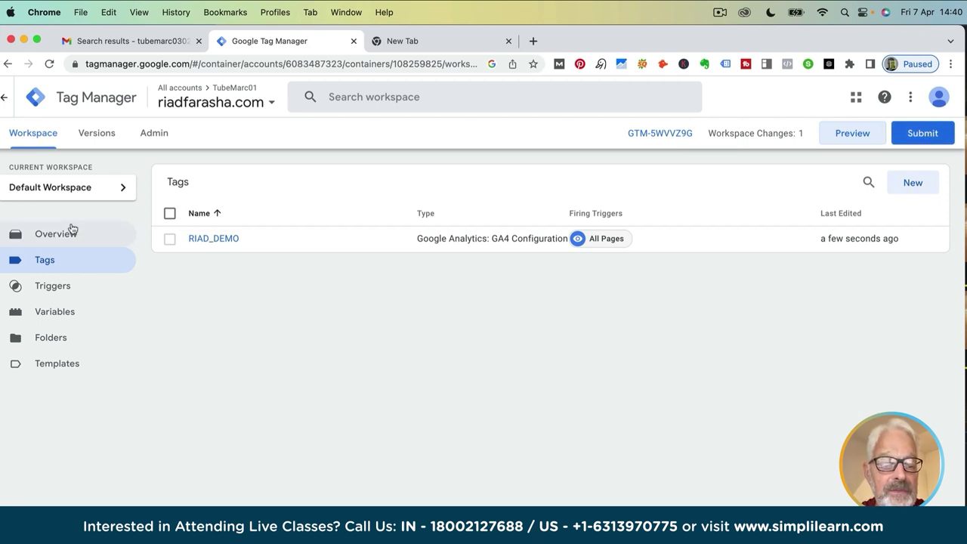
left_click(54, 288)
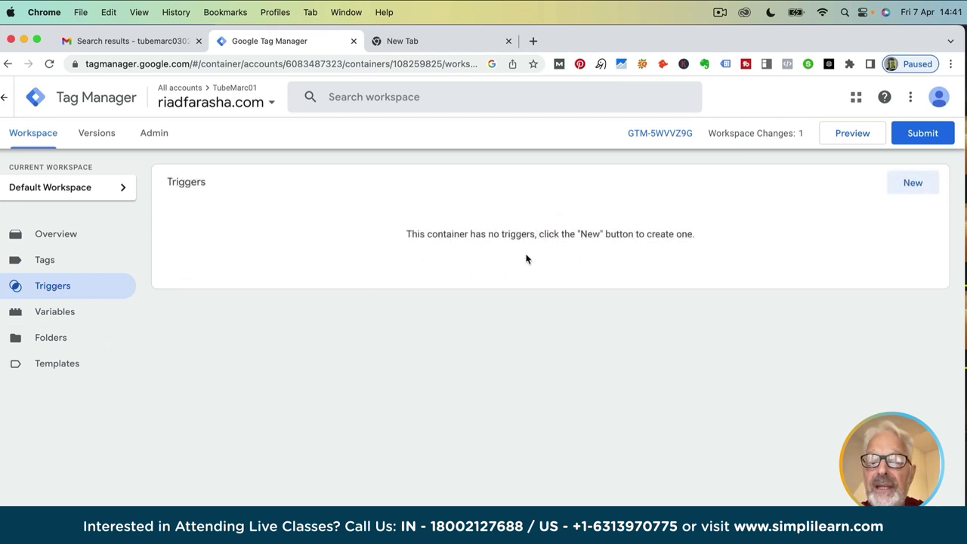
left_click(912, 183)
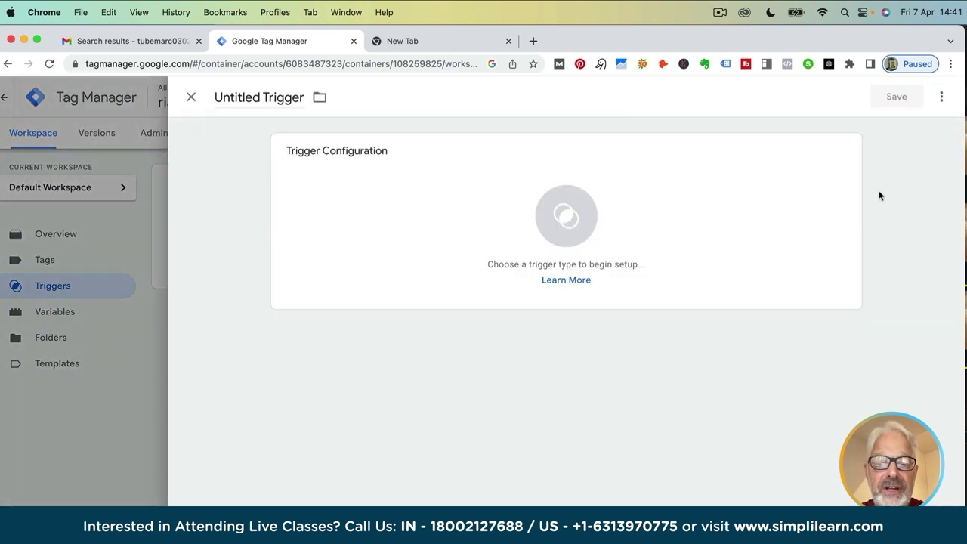
left_click(566, 224)
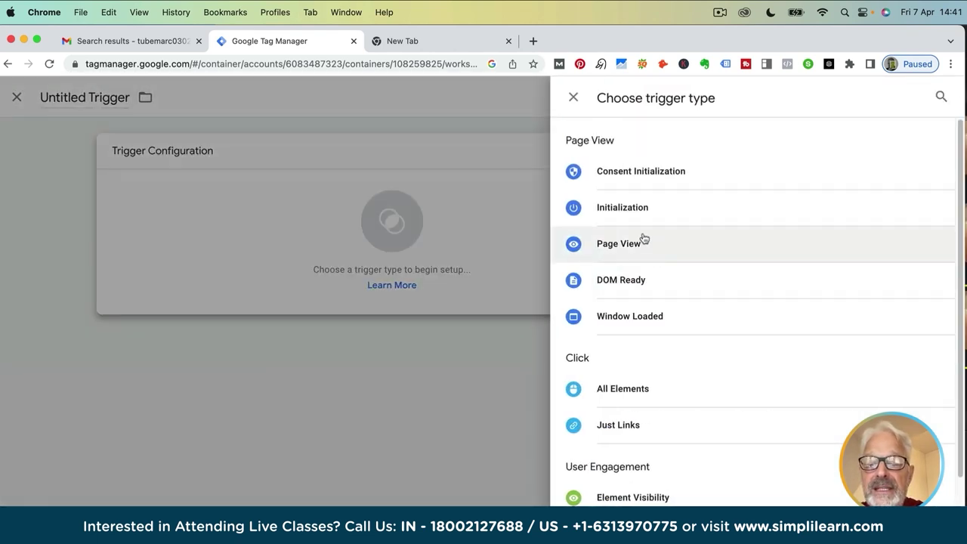
scroll(626, 205, "down", 1)
scroll(624, 208, "down", 3)
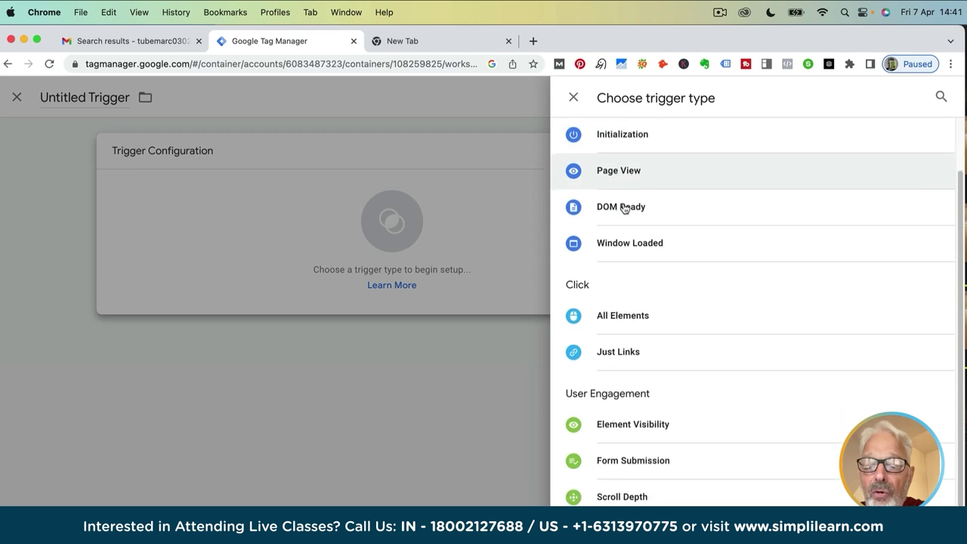
scroll(625, 209, "down", 2)
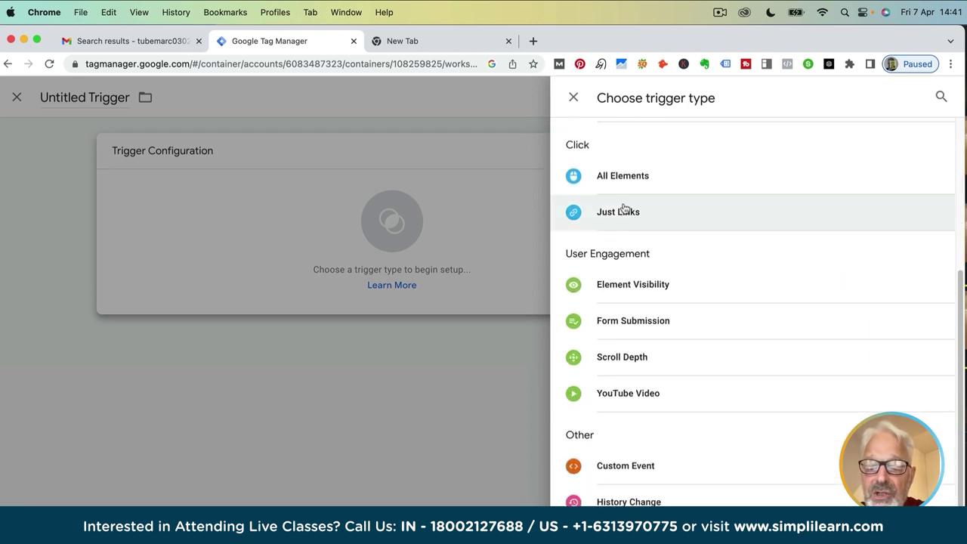
scroll(624, 208, "up", 6)
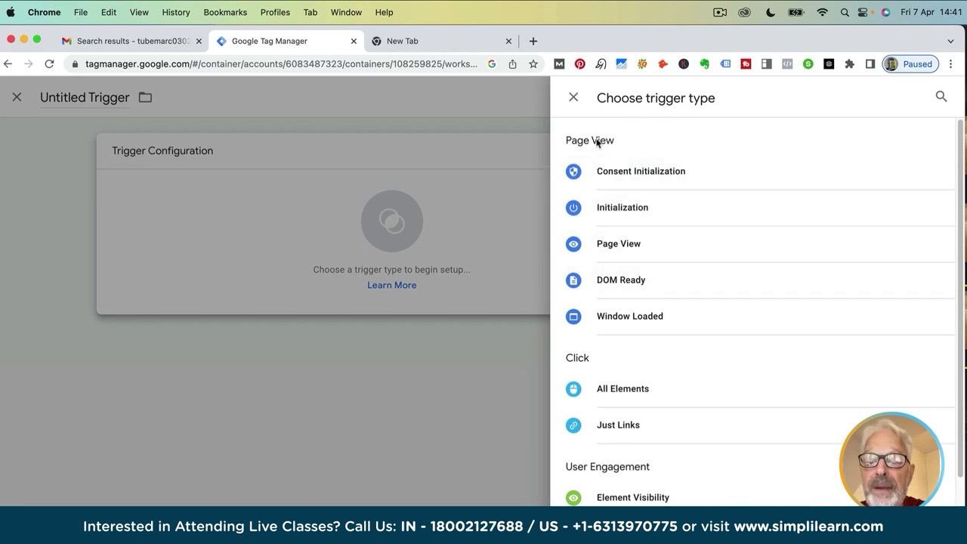
scroll(630, 322, "down", 6)
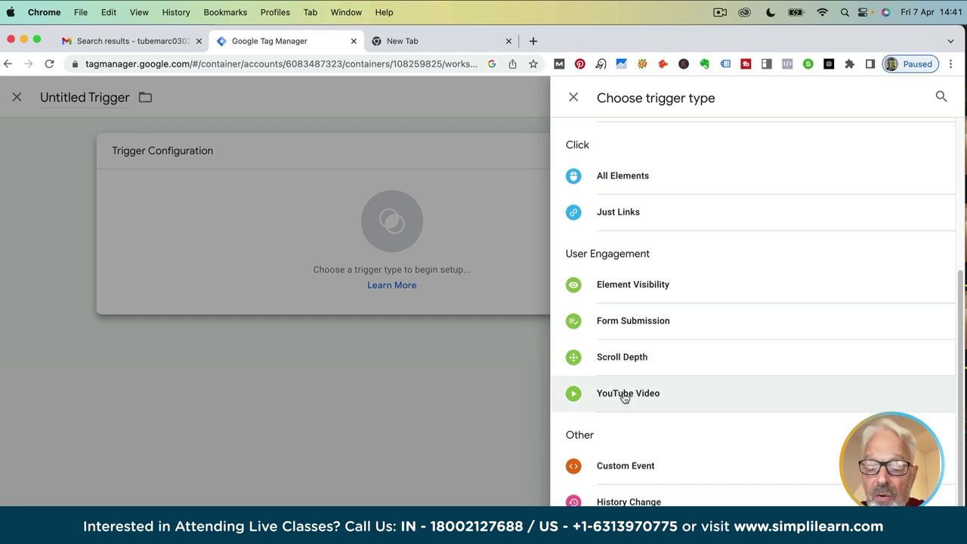
scroll(624, 398, "up", 5)
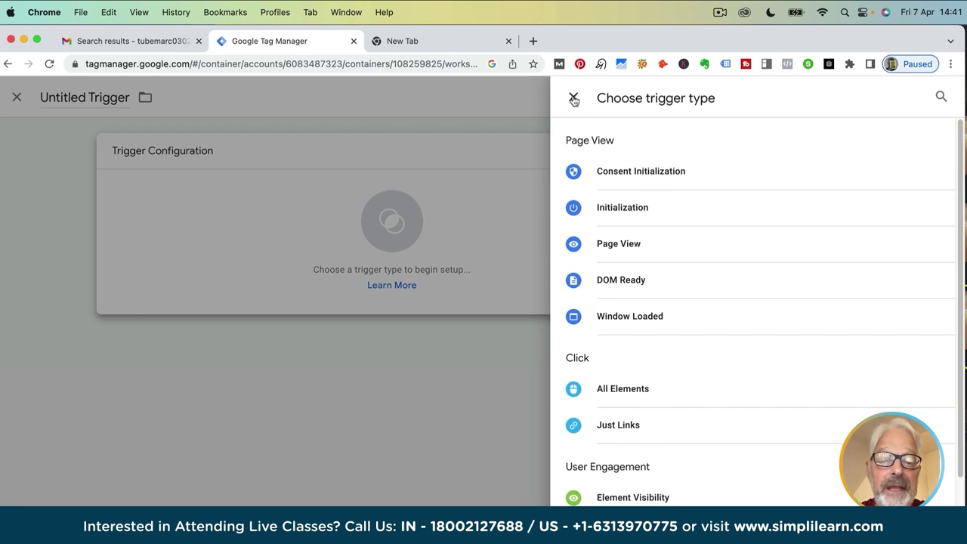
left_click(574, 99)
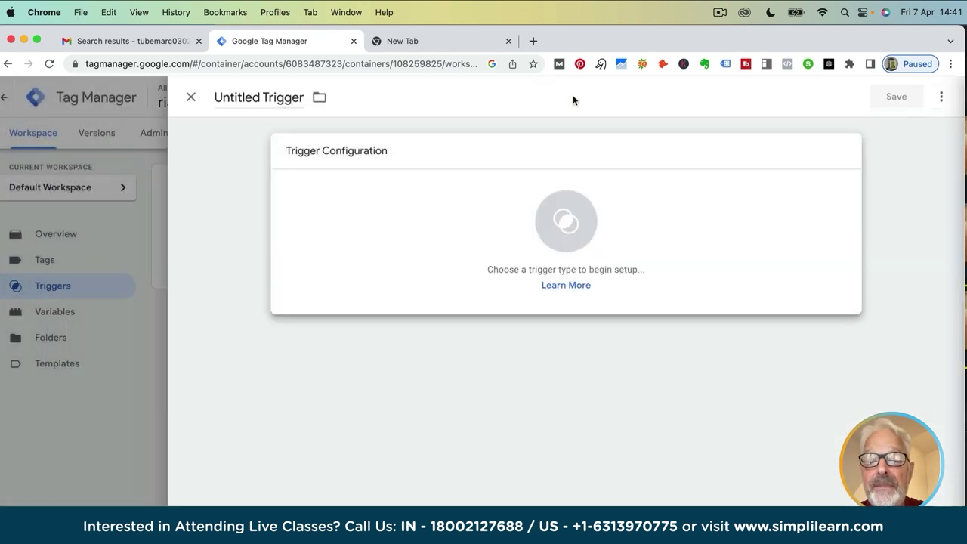
left_click(192, 97)
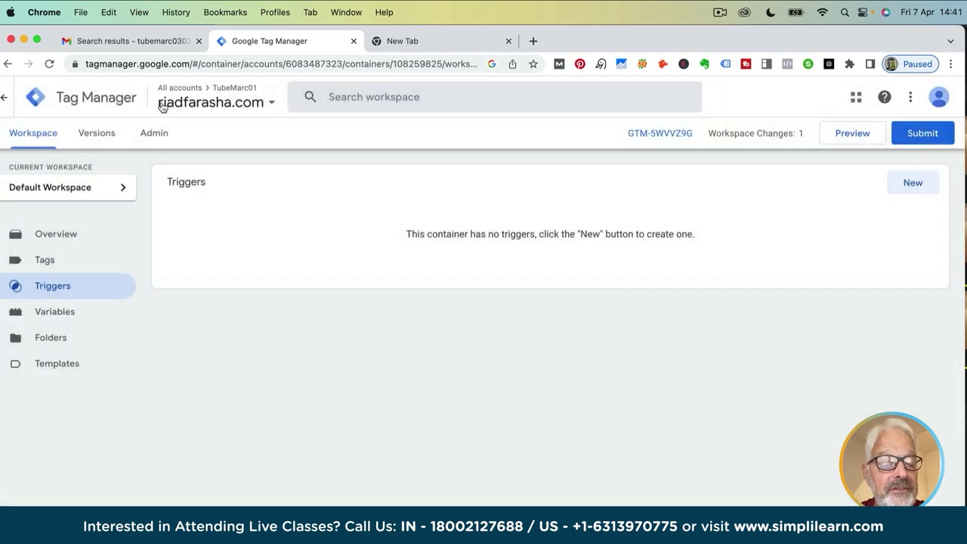
Step: Review the built-in variables and the variable types offered for a new user-defined variable, without creating one
left_click(58, 313)
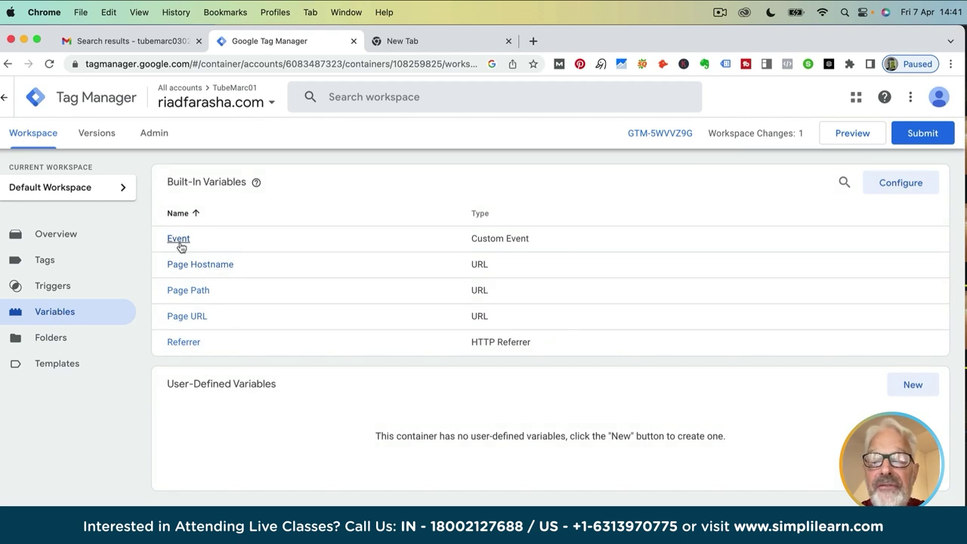
mouse_move(256, 183)
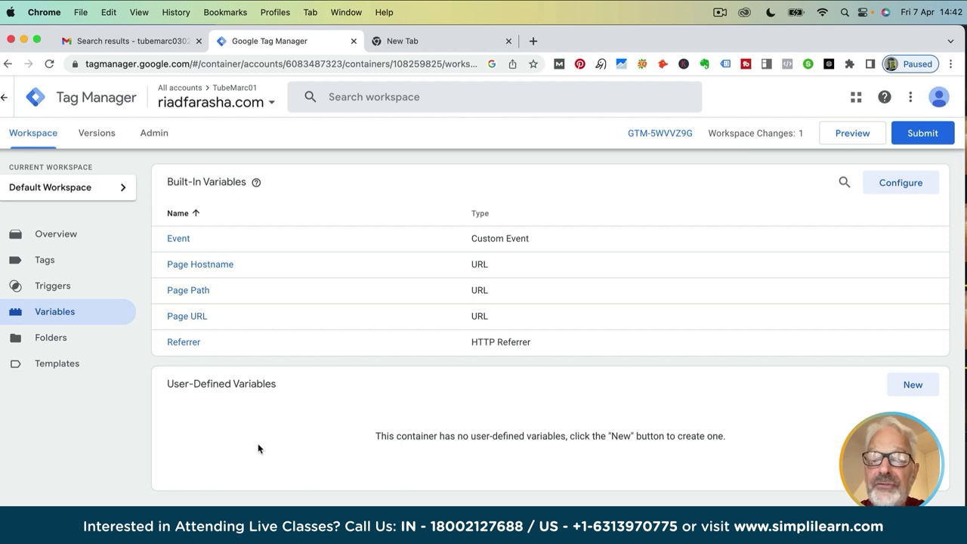
left_click(913, 385)
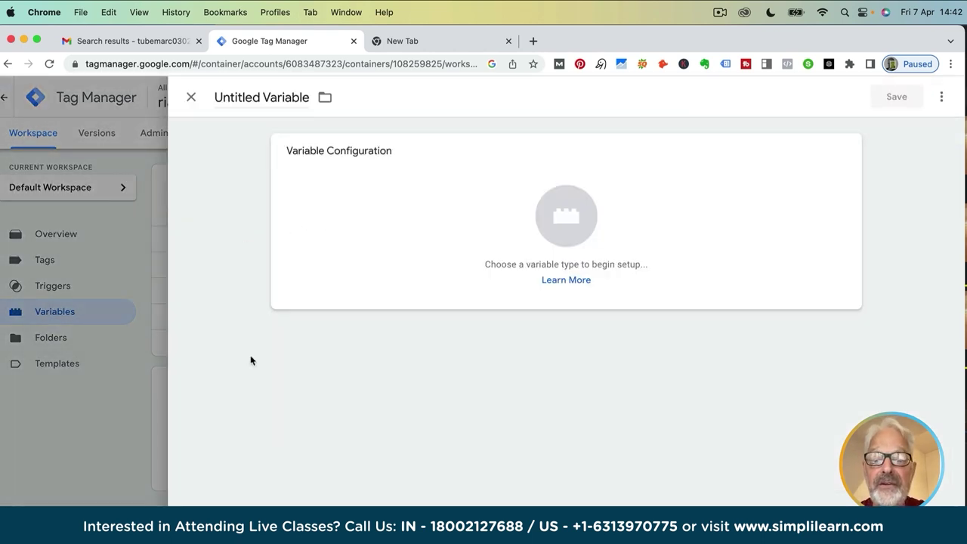
left_click(566, 219)
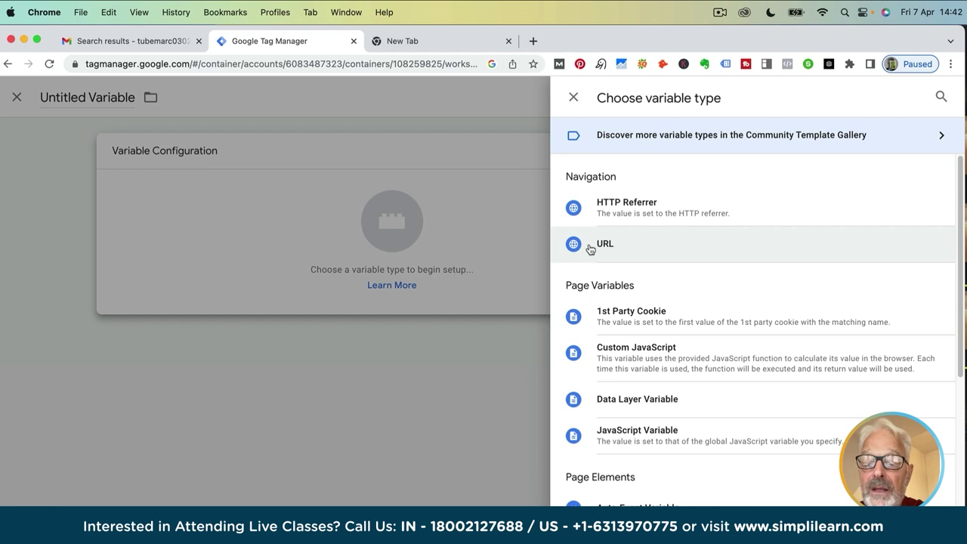
scroll(590, 249, "down", 2)
scroll(623, 301, "down", 4)
scroll(653, 283, "down", 1)
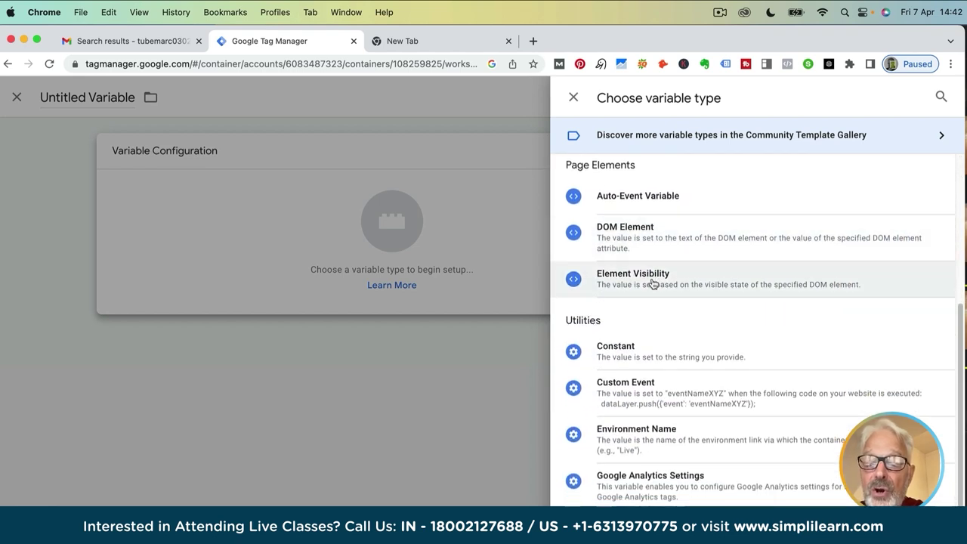
scroll(634, 370, "down", 2)
scroll(631, 365, "down", 5)
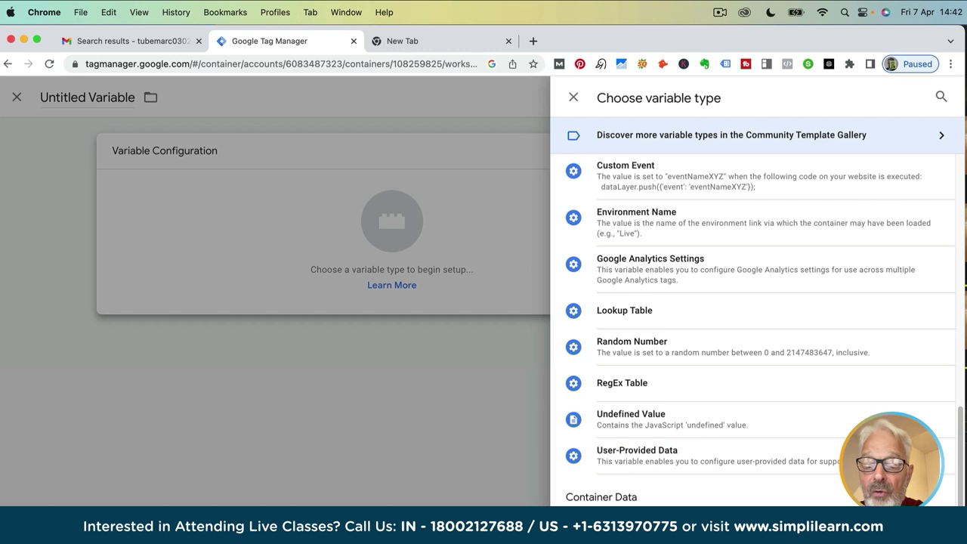
scroll(612, 378, "up", 7)
scroll(616, 374, "up", 7)
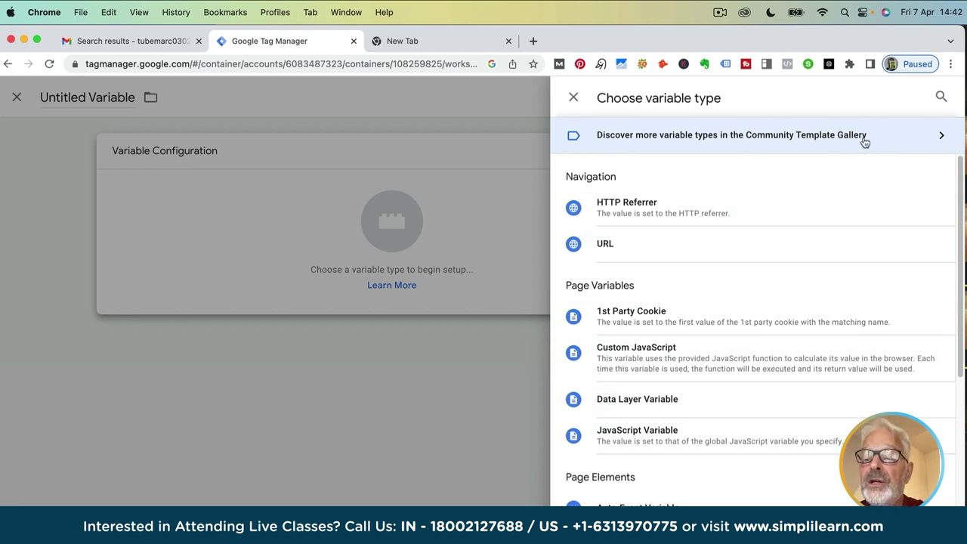
left_click(572, 99)
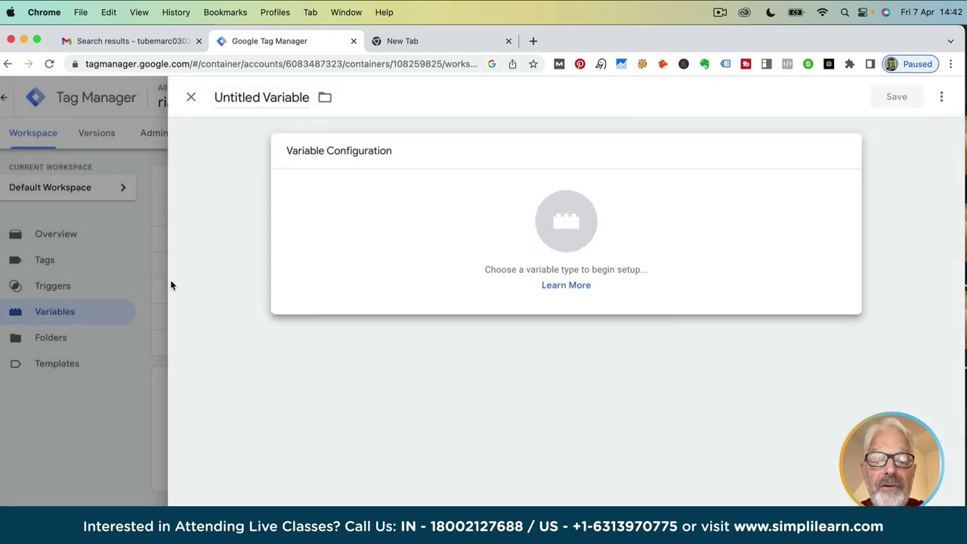
left_click(190, 97)
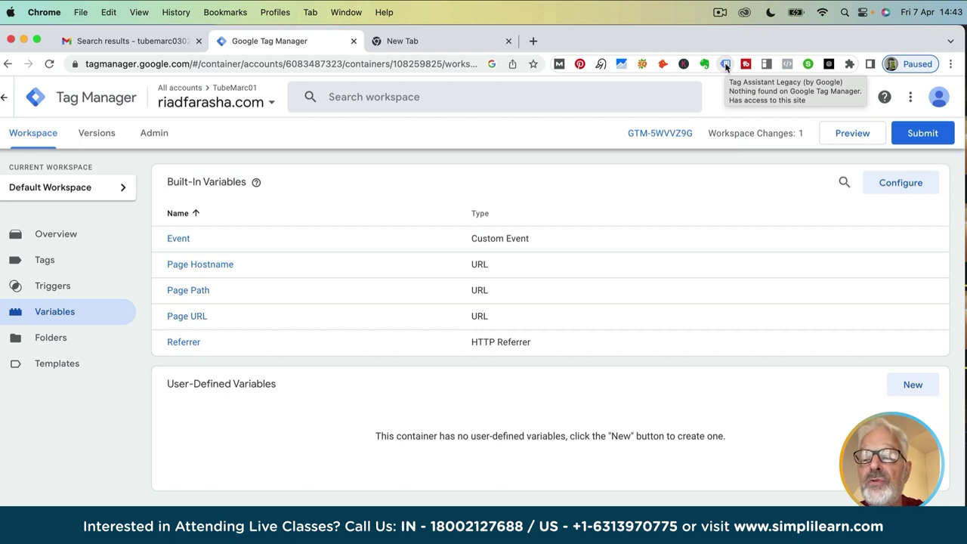
Step: Open the simplilearn.com website in the empty browser tab
left_click(428, 40)
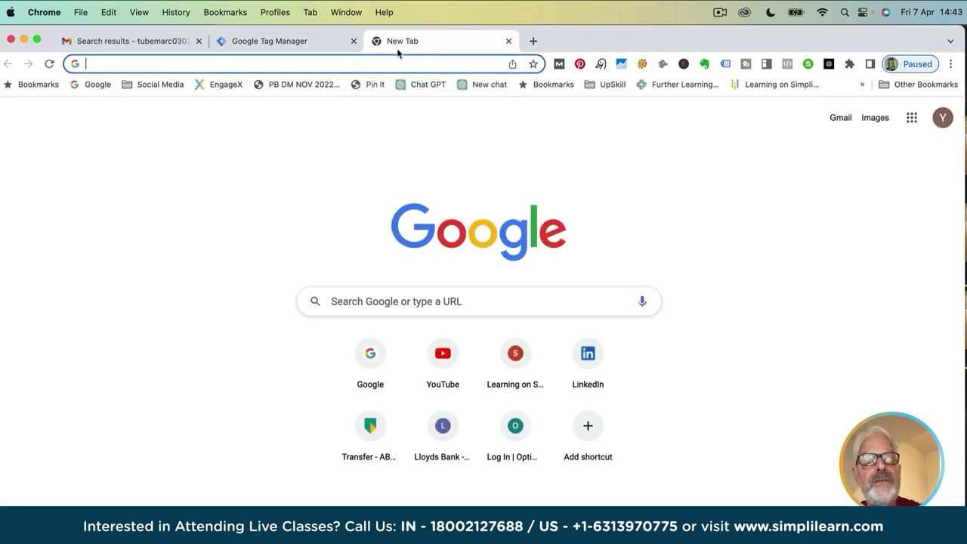
type("simplil")
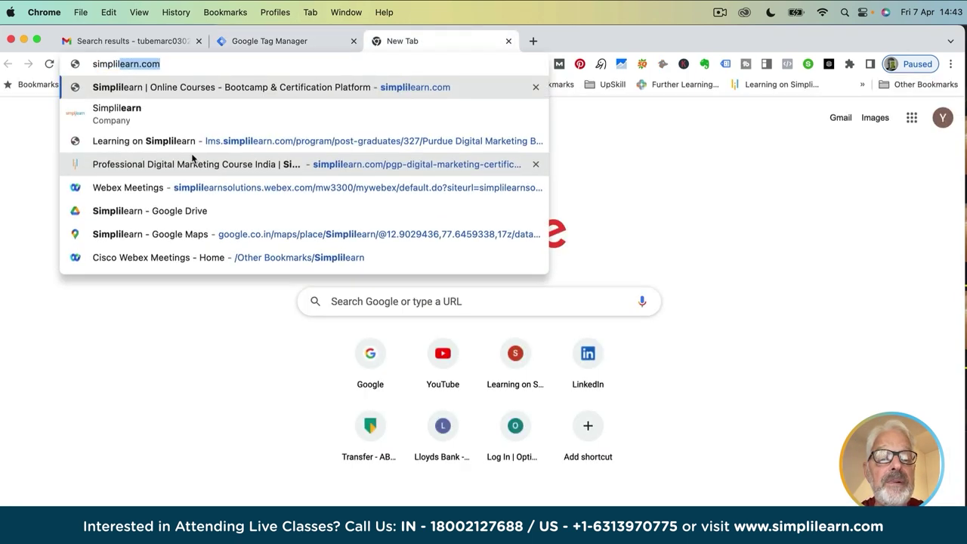
key("Return")
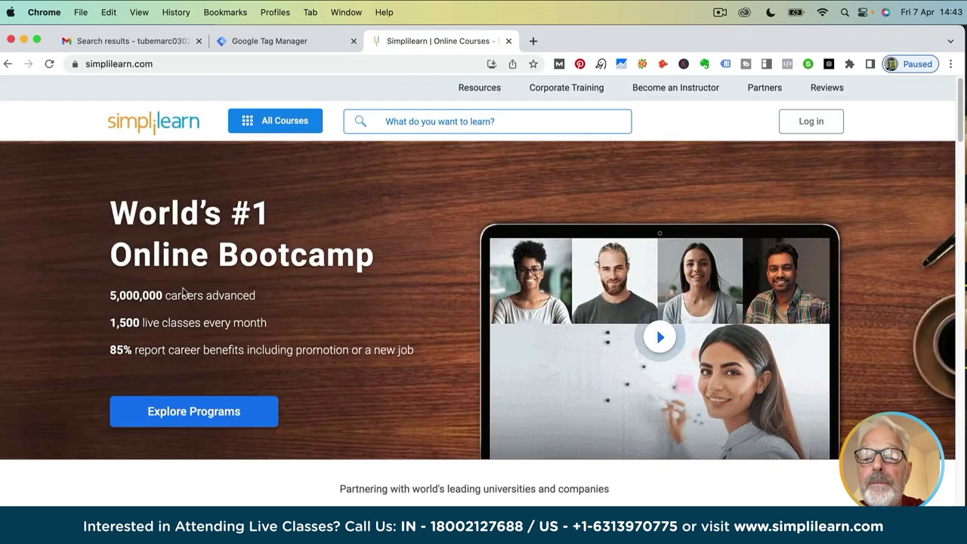
Step: Enable Tag Assistant Legacy for the simplilearn.com page and reload the page so its tags are analysed
left_click(725, 64)
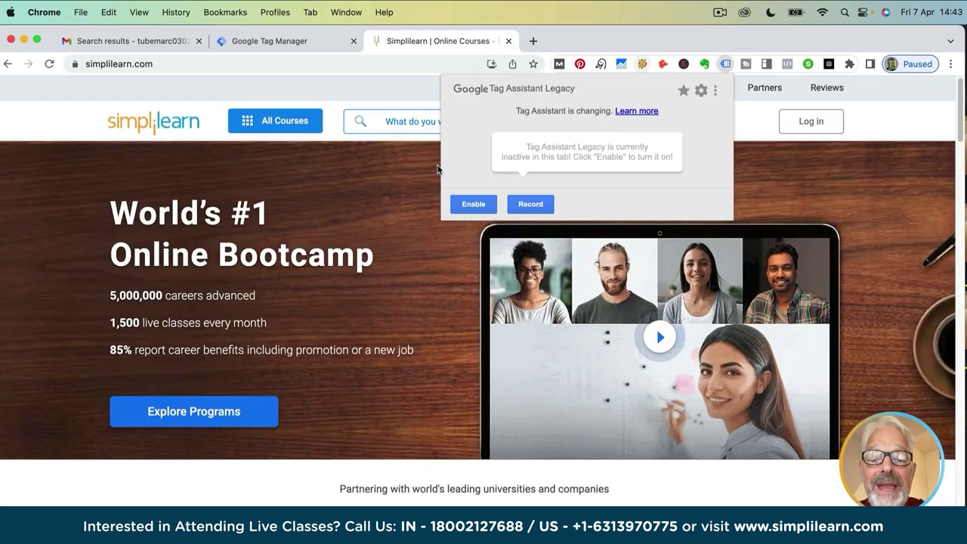
left_click(472, 206)
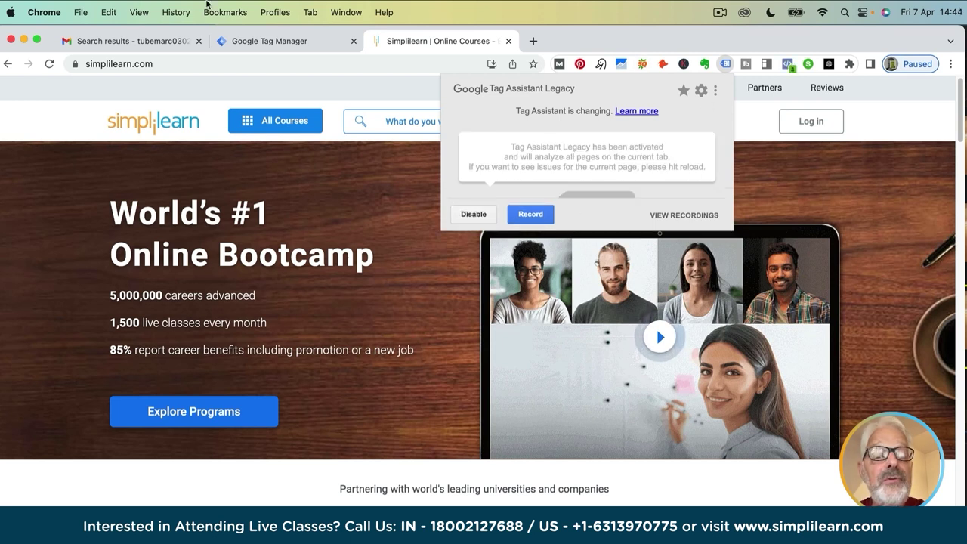
left_click(49, 63)
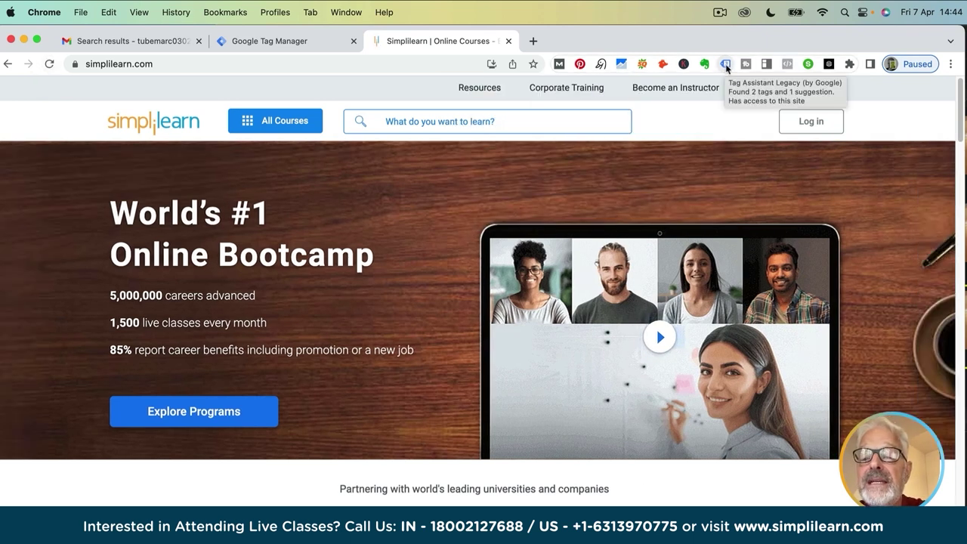
Step: Examine the Tag Assistant Legacy tag analysis for simplilearn.com, going through the detected tags, and close the results
left_click(725, 64)
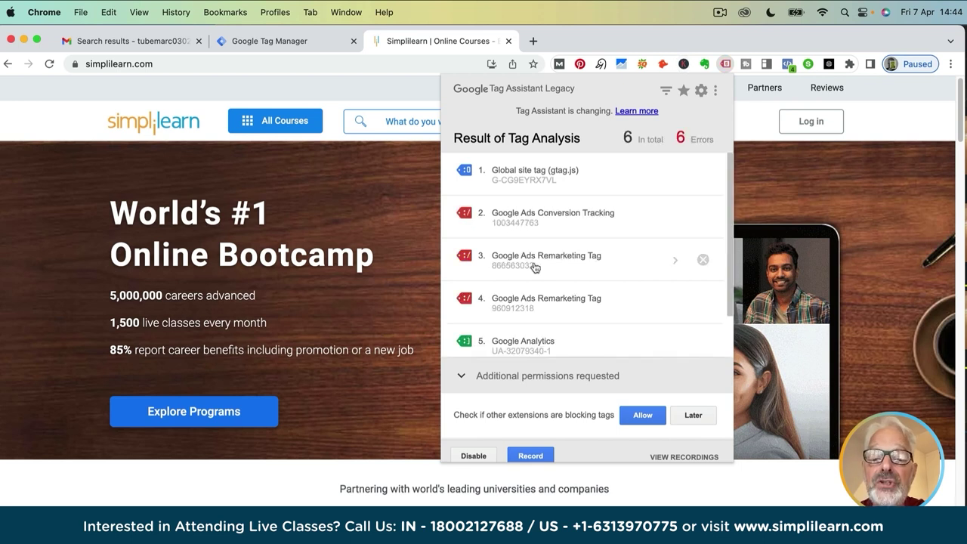
scroll(535, 267, "down", 3)
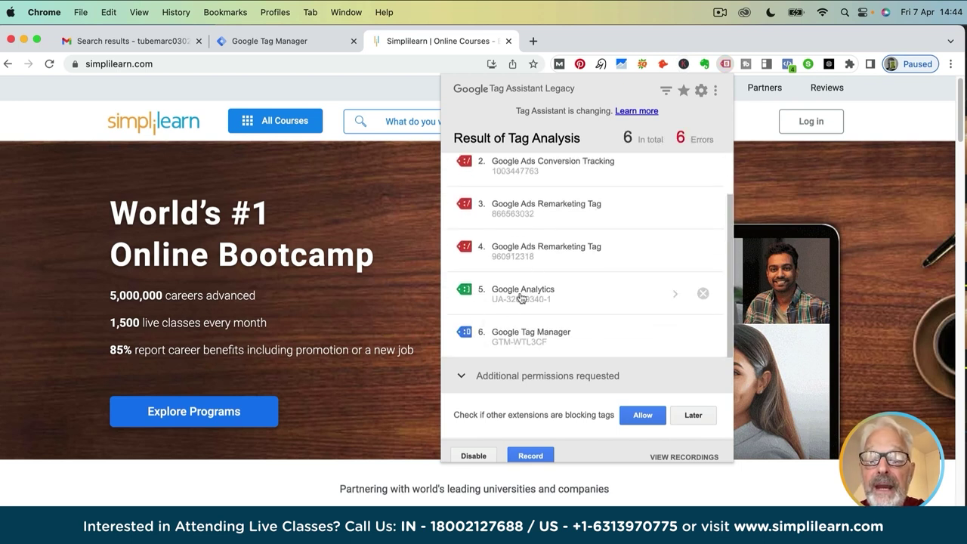
scroll(531, 268, "up", 1)
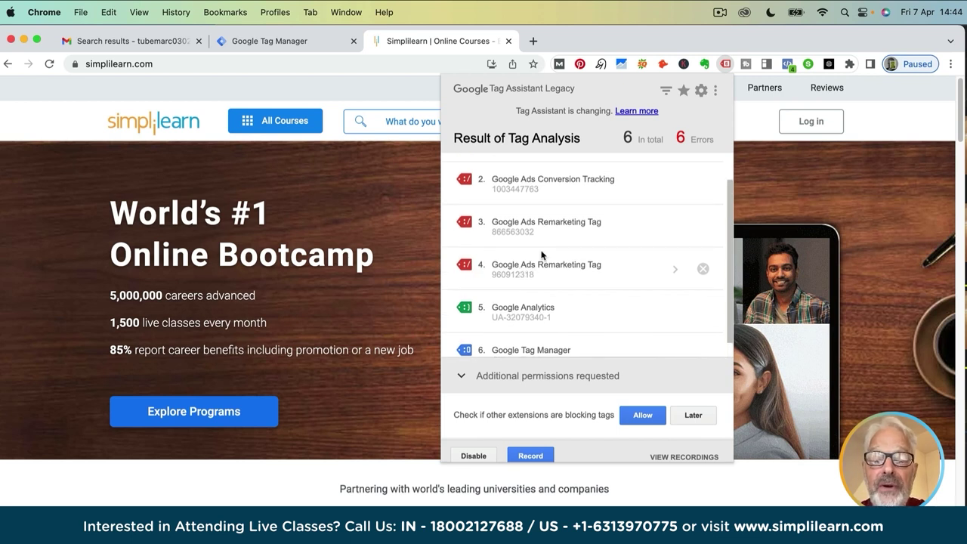
scroll(541, 257, "up", 2)
scroll(541, 256, "down", 3)
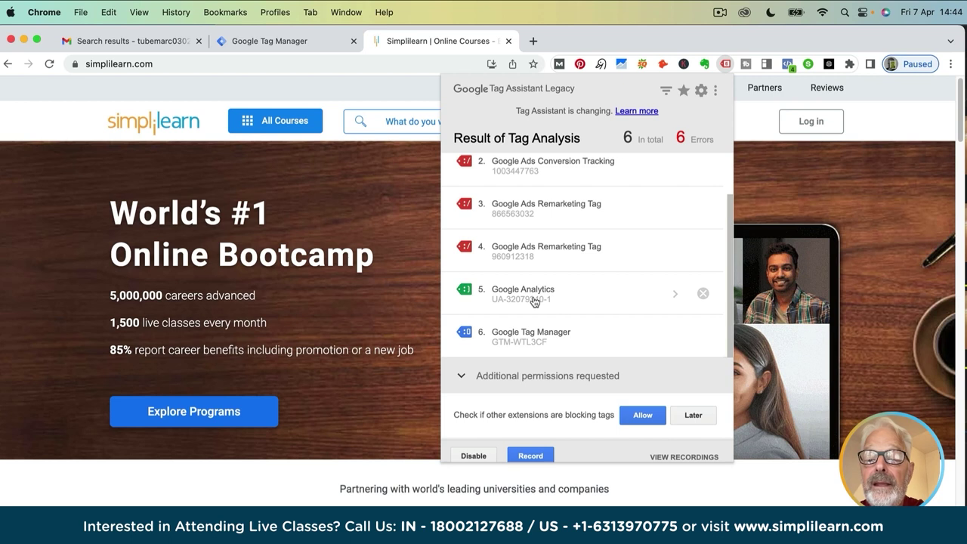
scroll(544, 308, "up", 2)
scroll(546, 312, "down", 2)
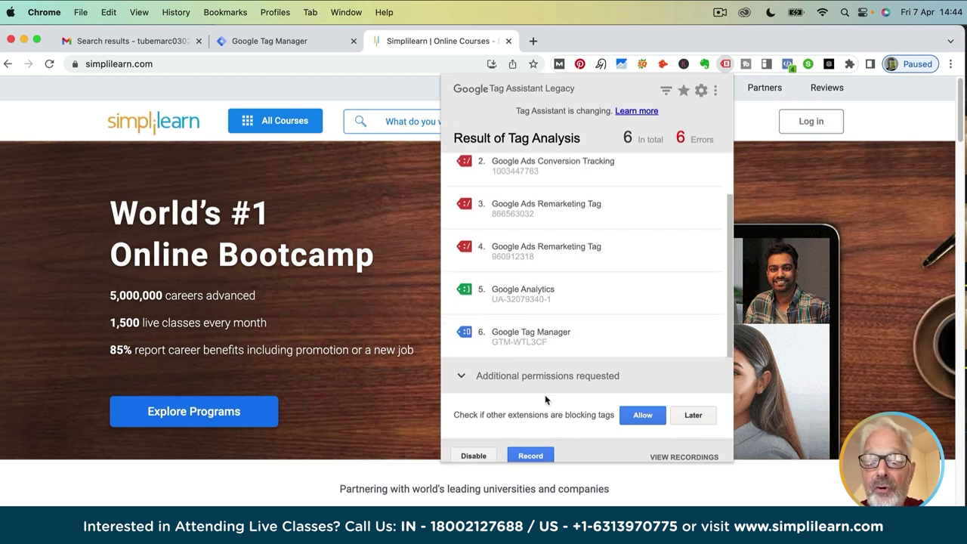
left_click(373, 198)
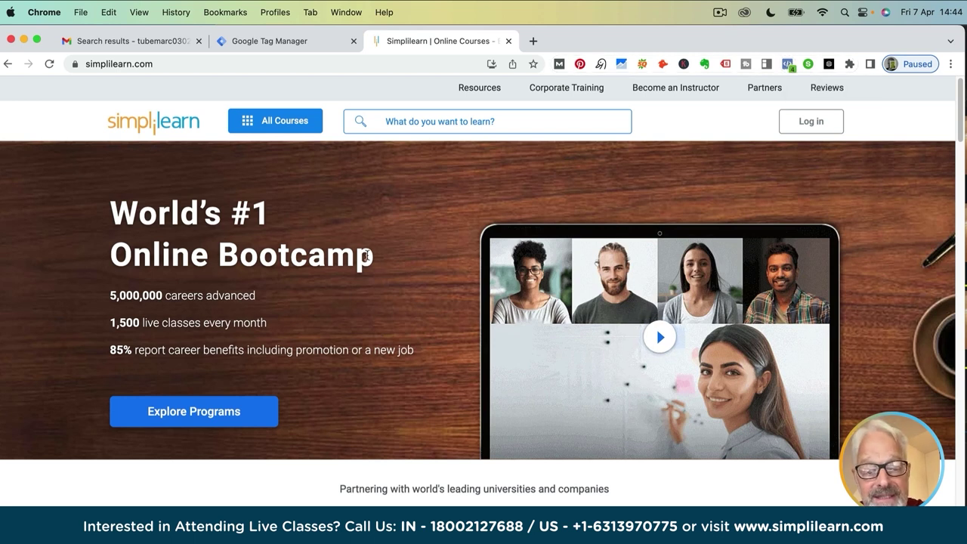
Step: Check the Meta pixel and its events on the simplilearn.com page with Meta Pixel Helper, and close the results
left_click(788, 66)
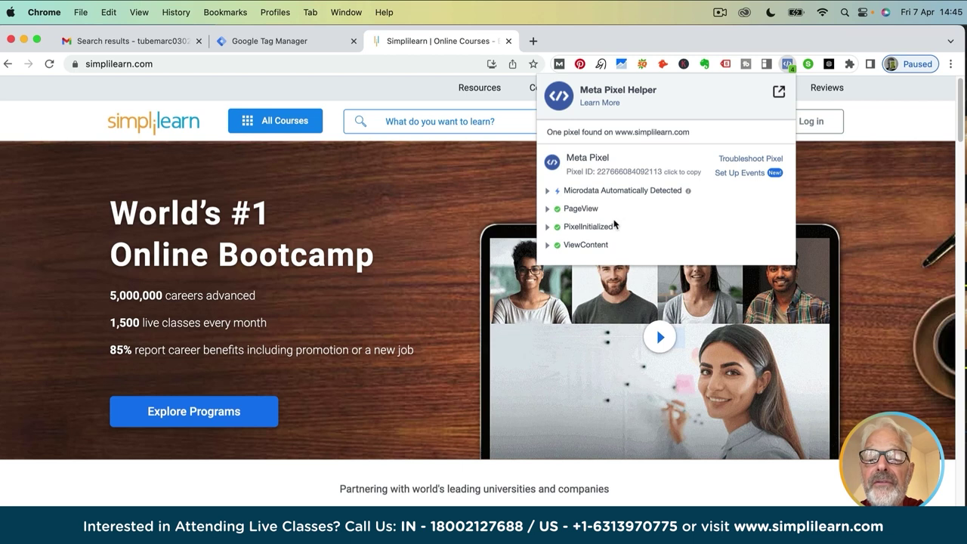
left_click(443, 261)
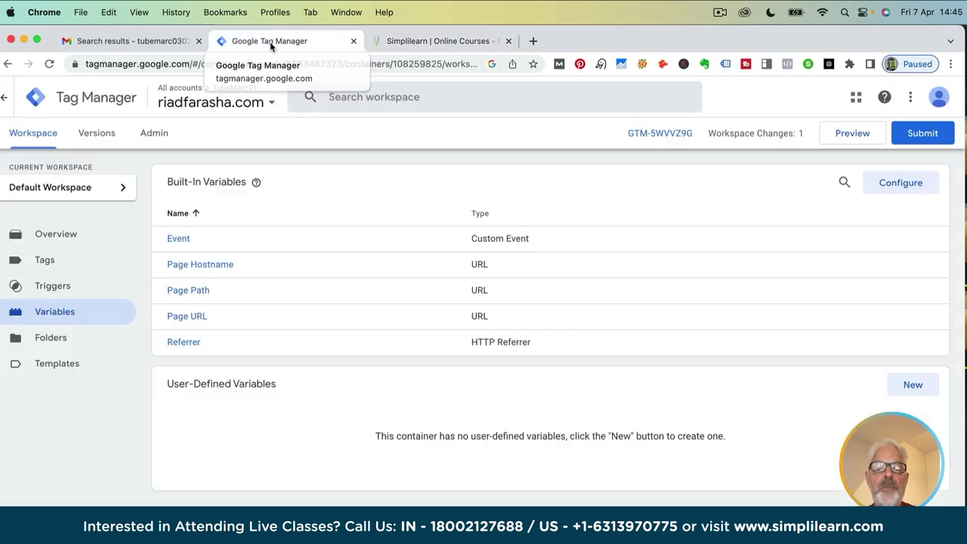
Step: Switch to Google Tag Manager and start a new tag from the workspace overview with Custom HTML as its tag type
left_click(270, 42)
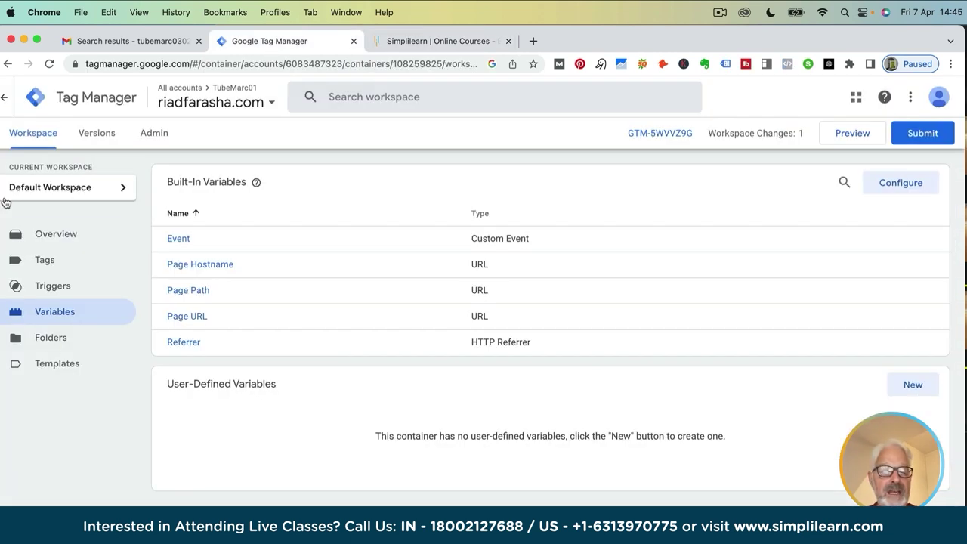
left_click(41, 137)
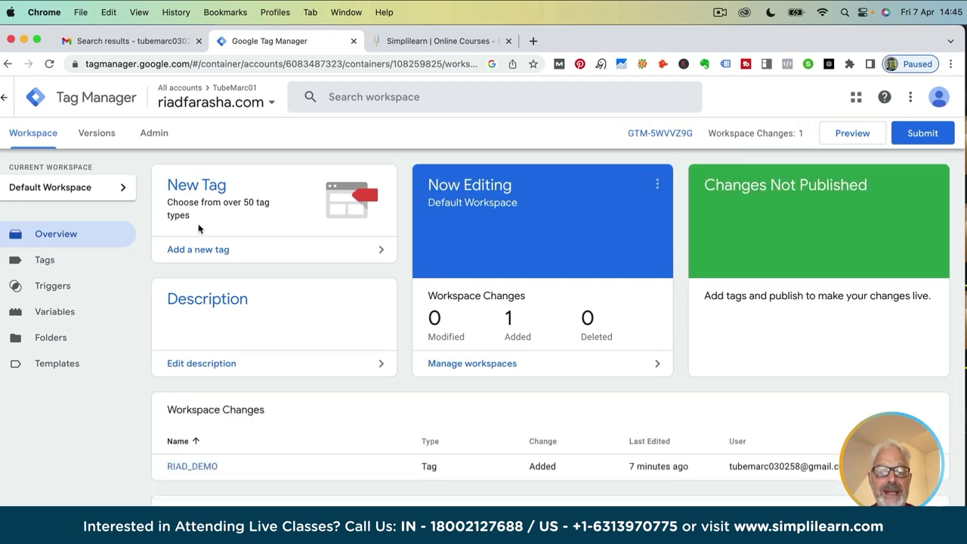
left_click(216, 251)
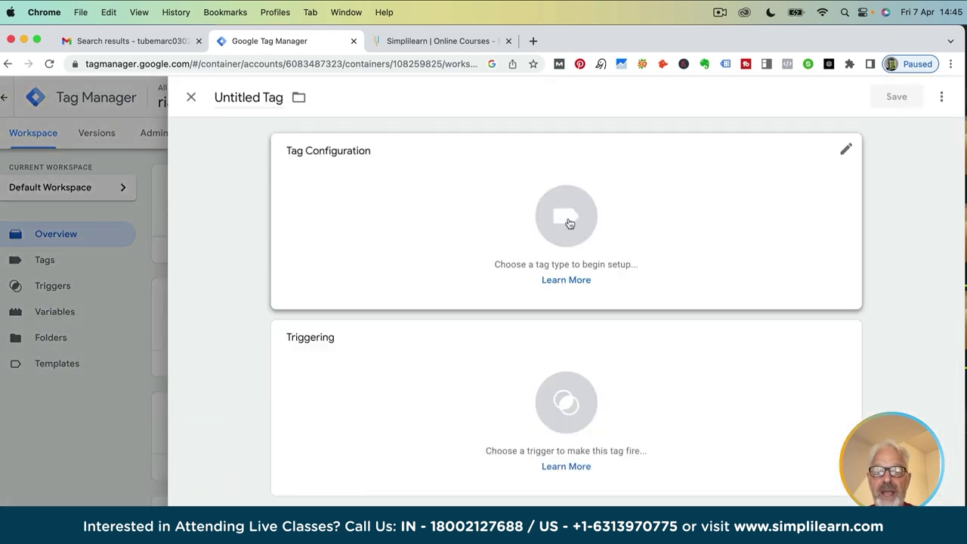
left_click(573, 227)
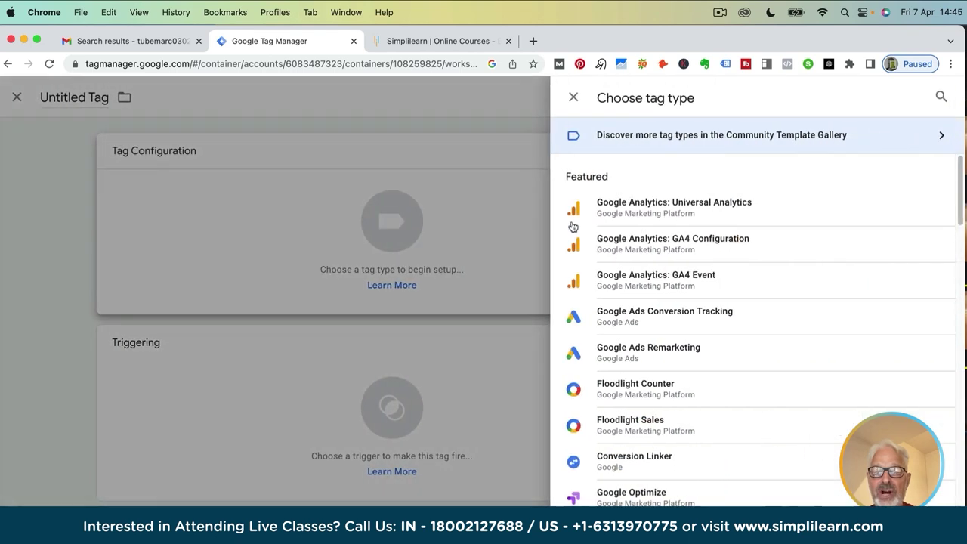
scroll(637, 257, "down", 2)
scroll(636, 257, "down", 5)
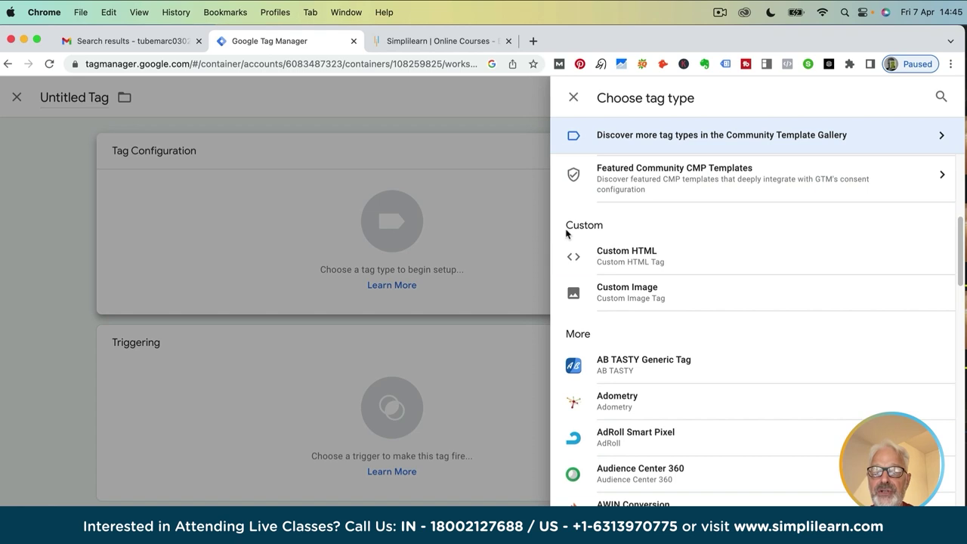
left_click(632, 257)
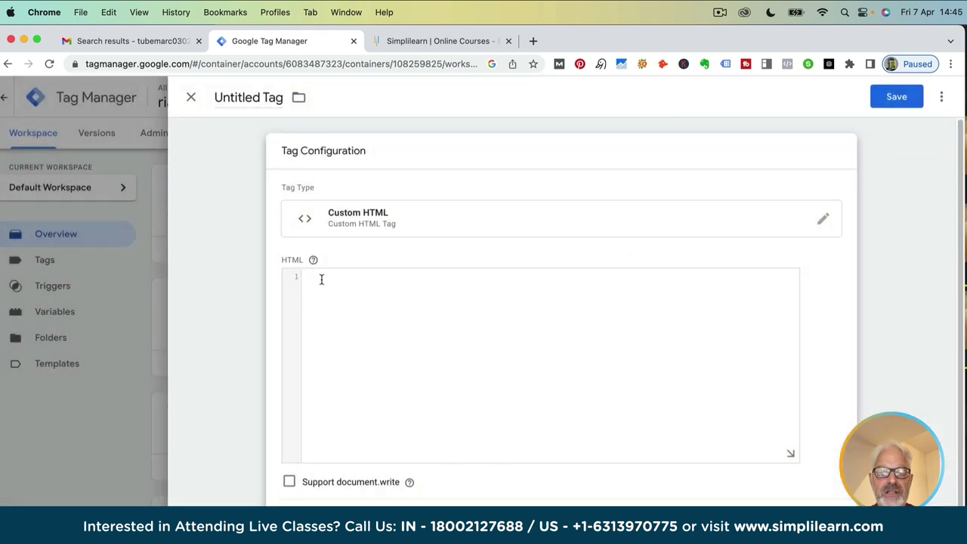
Step: Enter the placeholder text "paste the Facebook pixel html code" as the tag's HTML and select that text
type("paste the Fac")
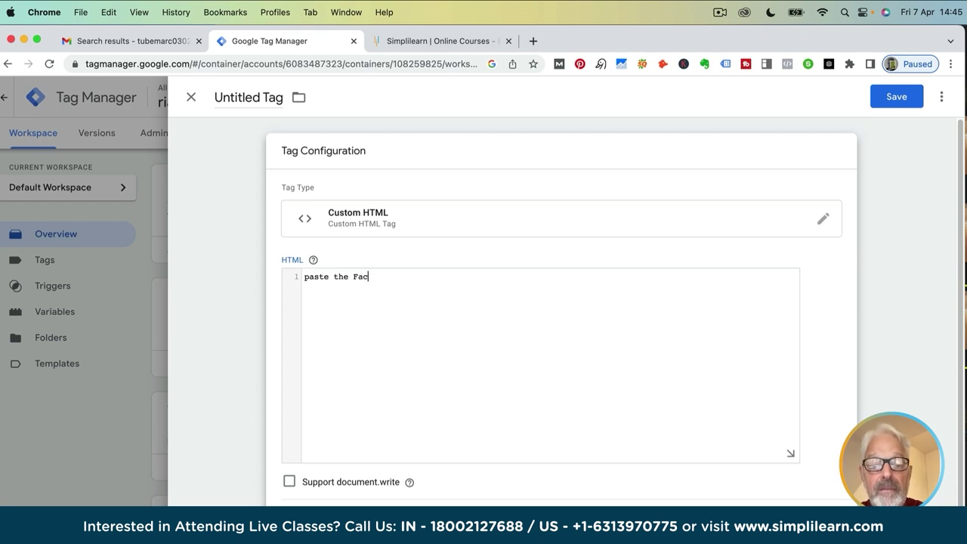
type("ebook pix")
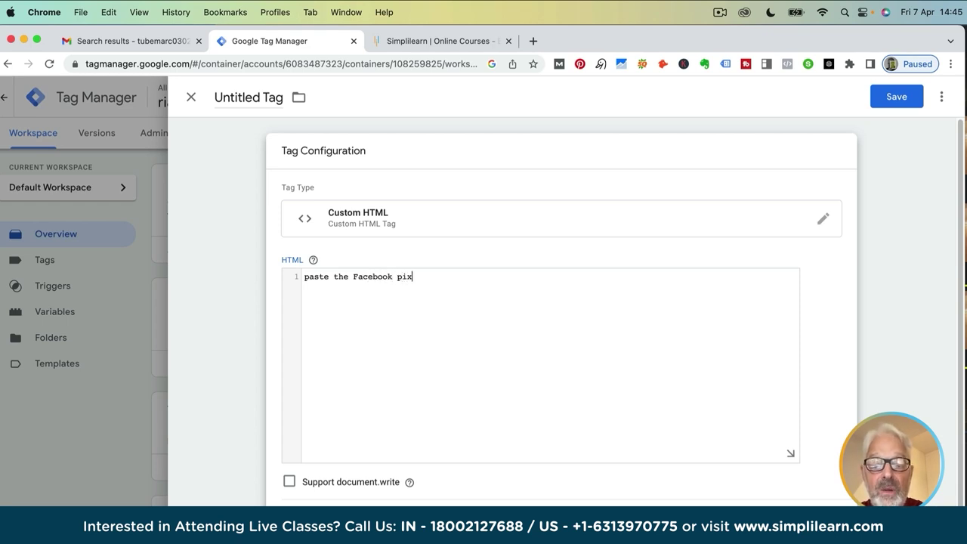
type("el html code")
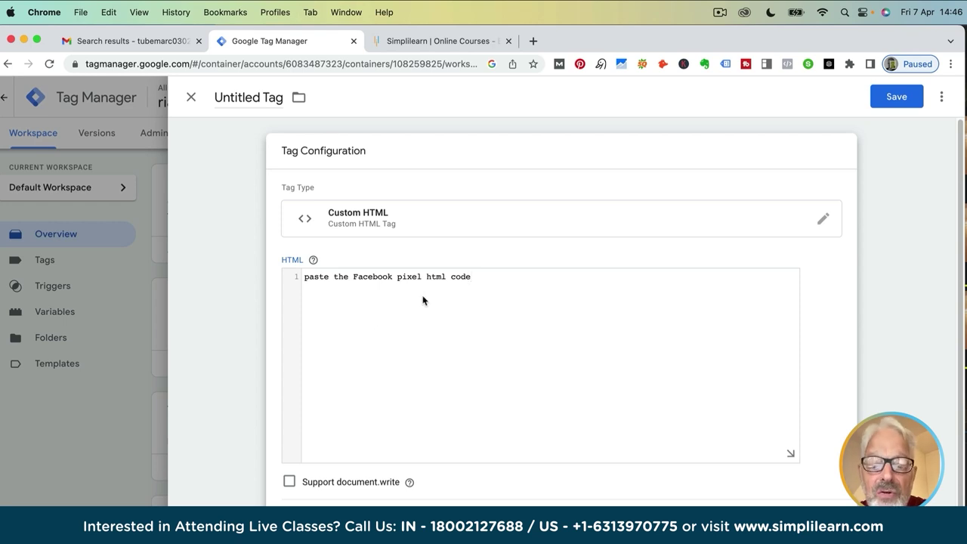
left_click_drag(476, 277, 303, 262)
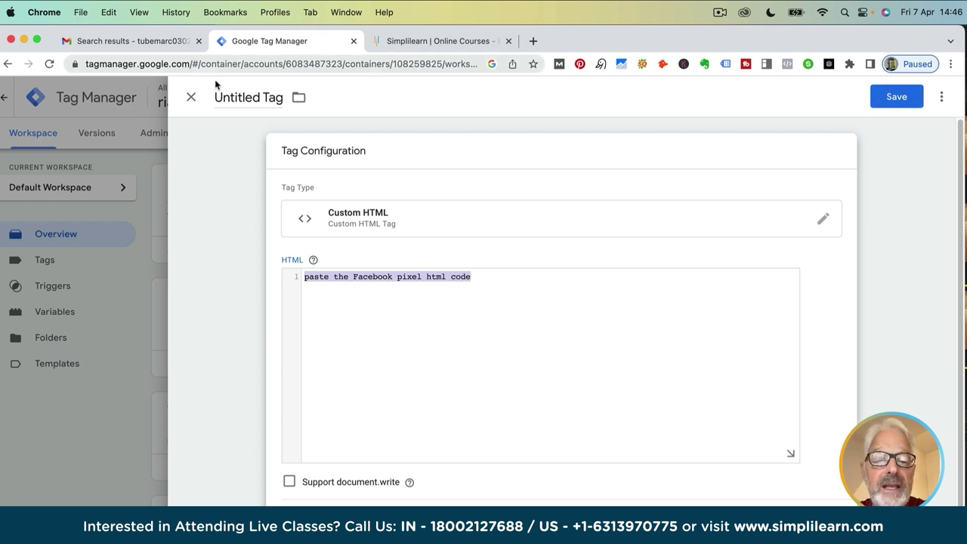
Step: Rename the untitled tag as "Facebook pixel"
left_click(230, 98)
left_click_drag(215, 99, 295, 97)
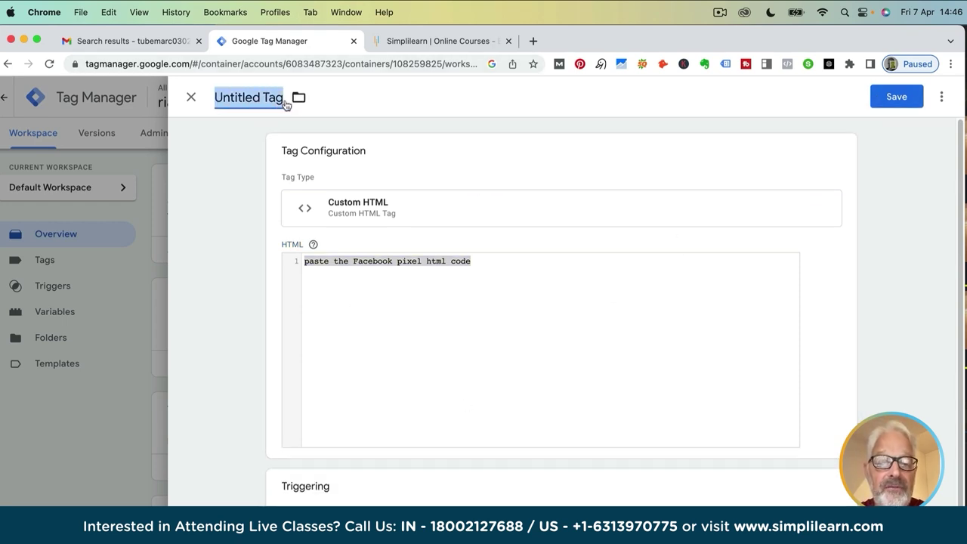
type("Facebook")
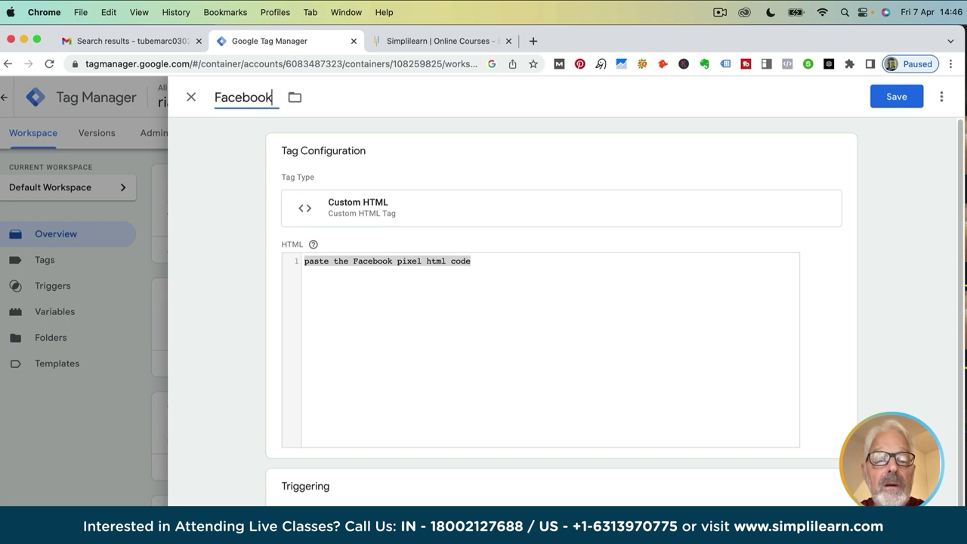
type(" pixerl")
key("BackSpace")
key("BackSpace")
type("l")
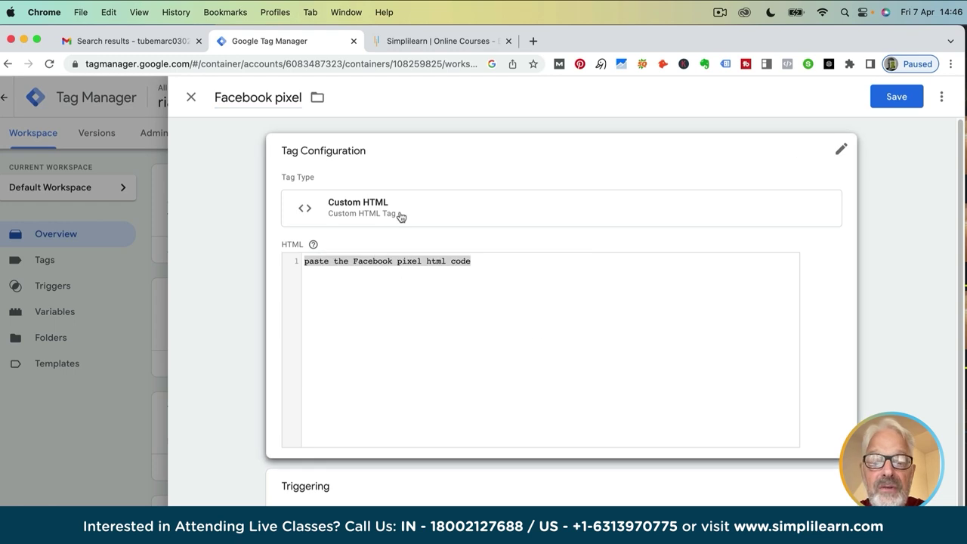
Step: Add the All Pages page view trigger to the Facebook pixel tag and save the tag
left_click(900, 99)
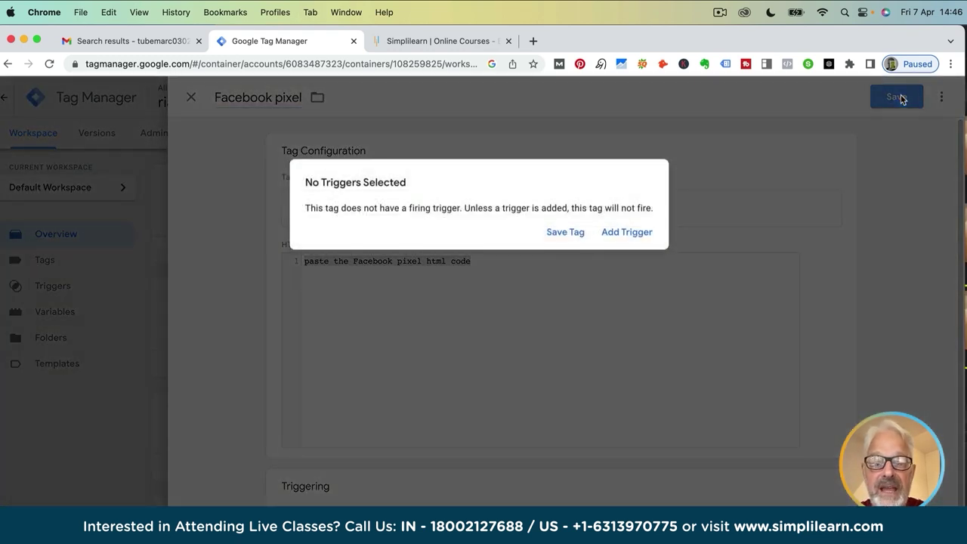
left_click(630, 234)
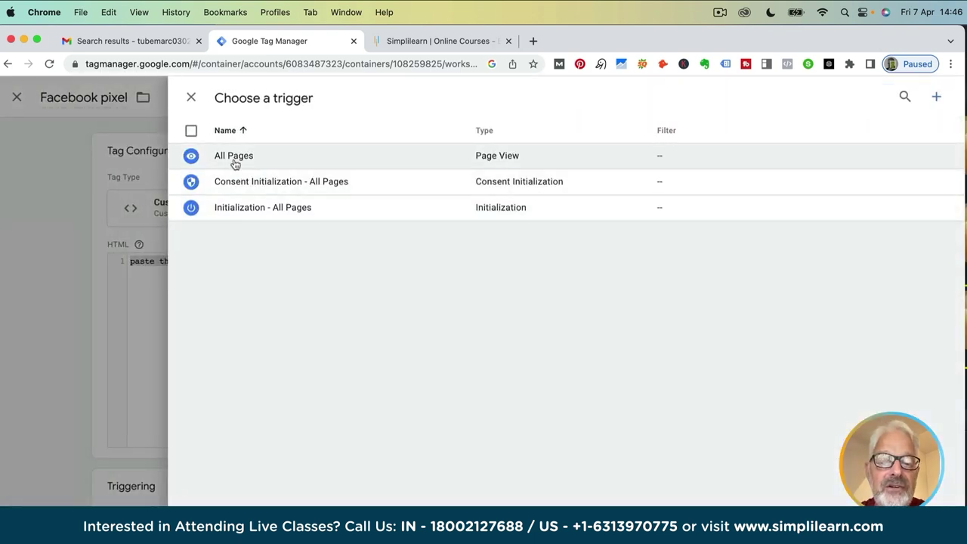
left_click(235, 158)
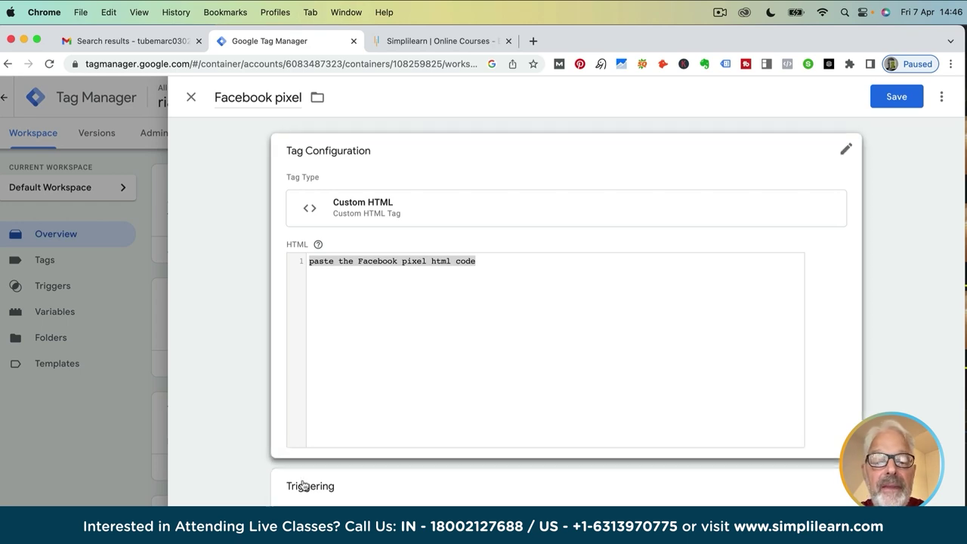
left_click(894, 102)
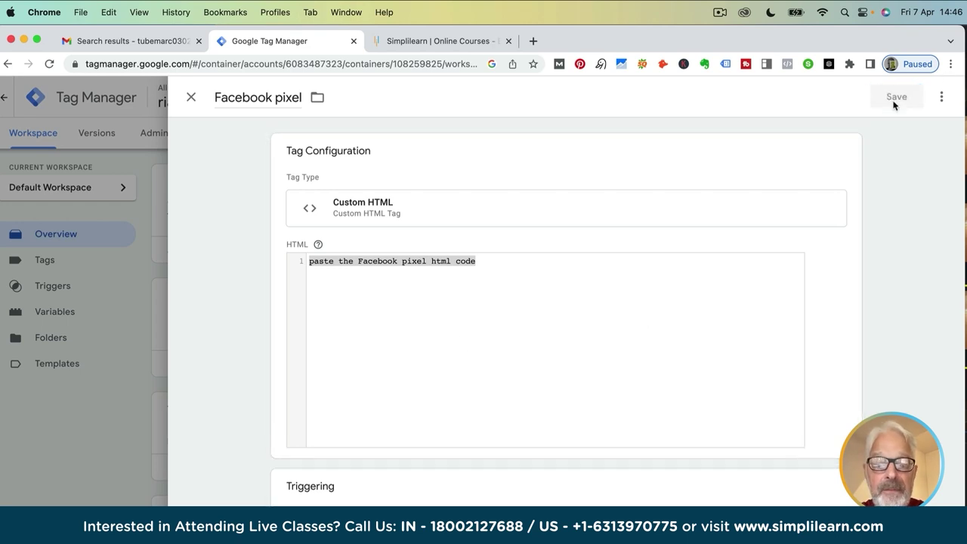